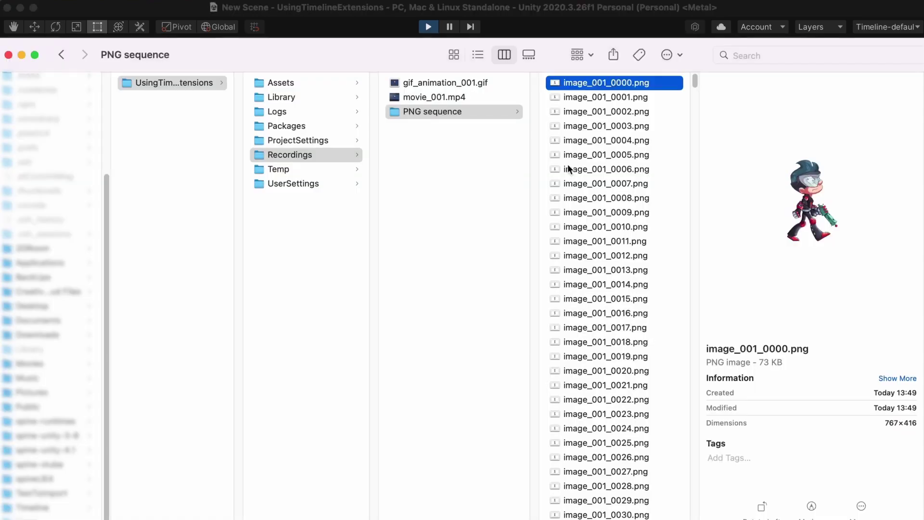
- Preview movie_001.mp4, step through the PNG sequence frames, then view gif_animation_001.gif
left_click(495, 96)
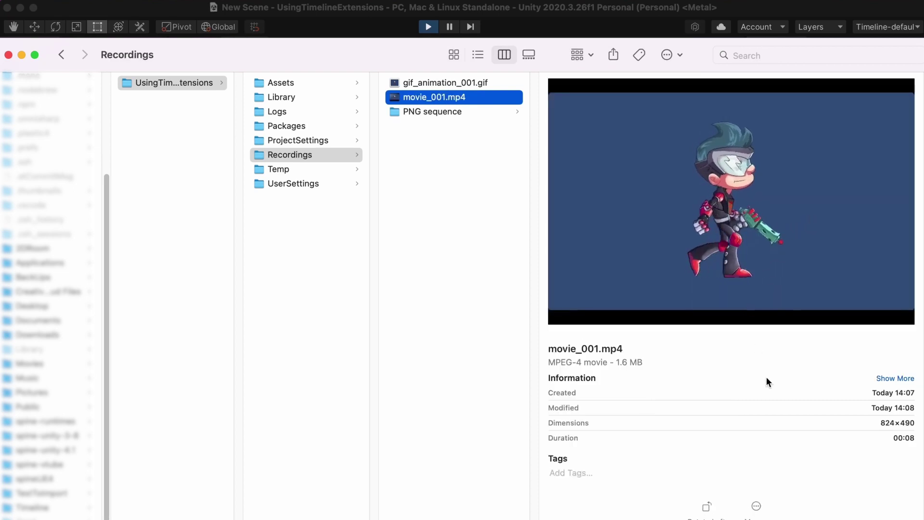
left_click(433, 111)
left_click(617, 226)
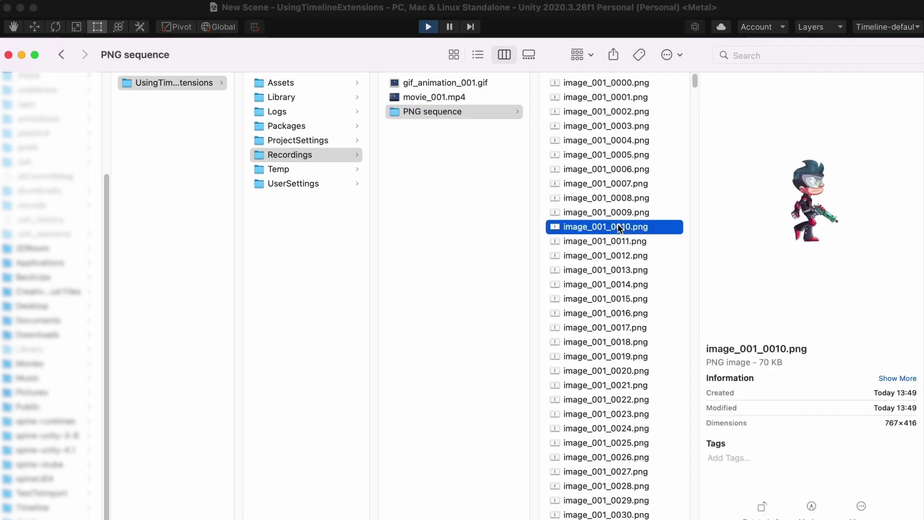
key("Down")
key("Down")
key("Down")
key("Down")
key("Down")
key("Down")
key("Down")
key("Down")
key("Down")
key("Down")
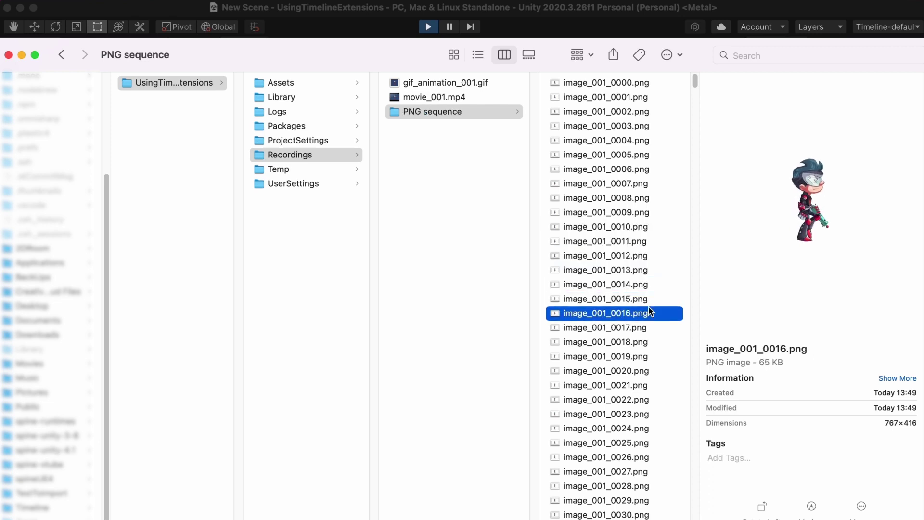
key("Down")
key("Down")
key("Down")
key("Down")
key("Down")
key("Down")
key("Down")
key("Down")
left_click(491, 82)
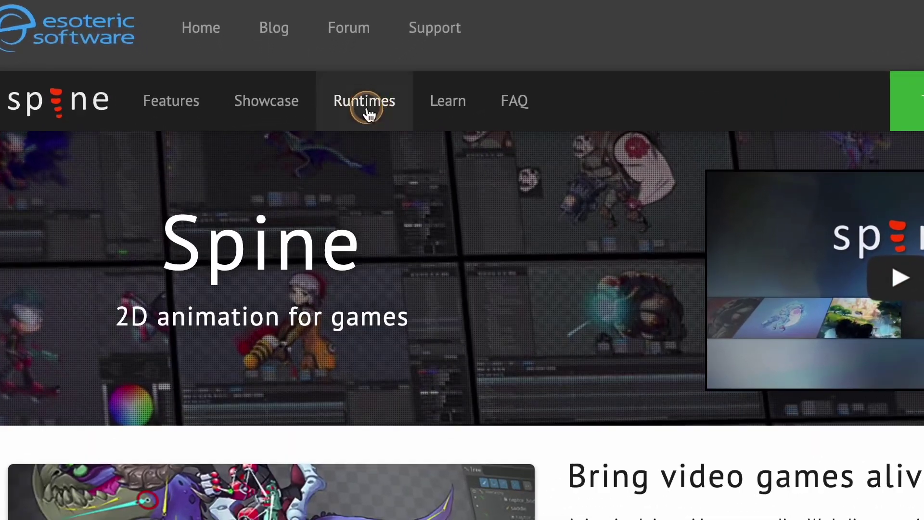
- From Runtimes, reach the spine-unity documentation's Optional Extension UPM Packages section
left_click(368, 115)
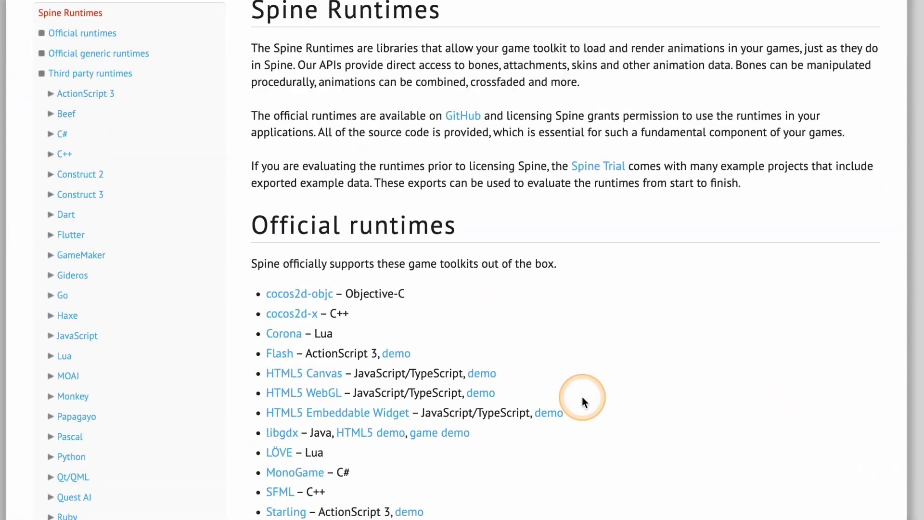
scroll(592, 400, "down", 5)
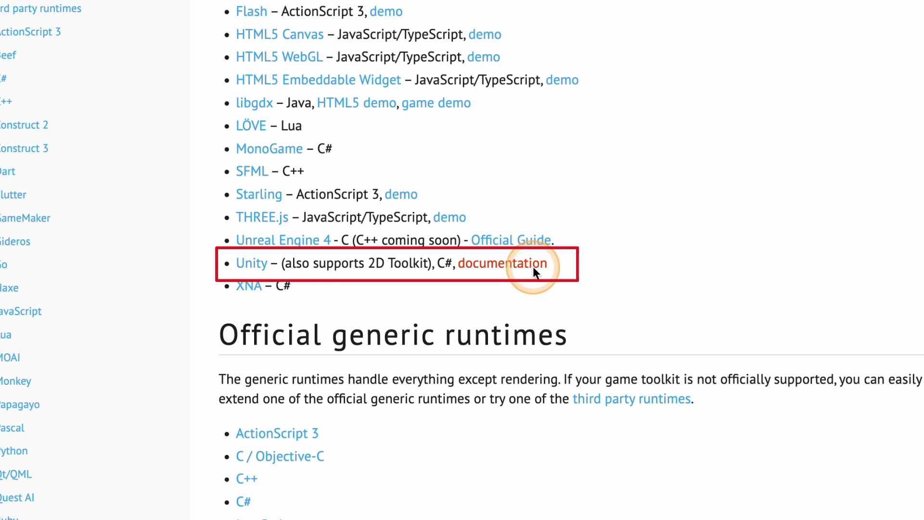
left_click(533, 268)
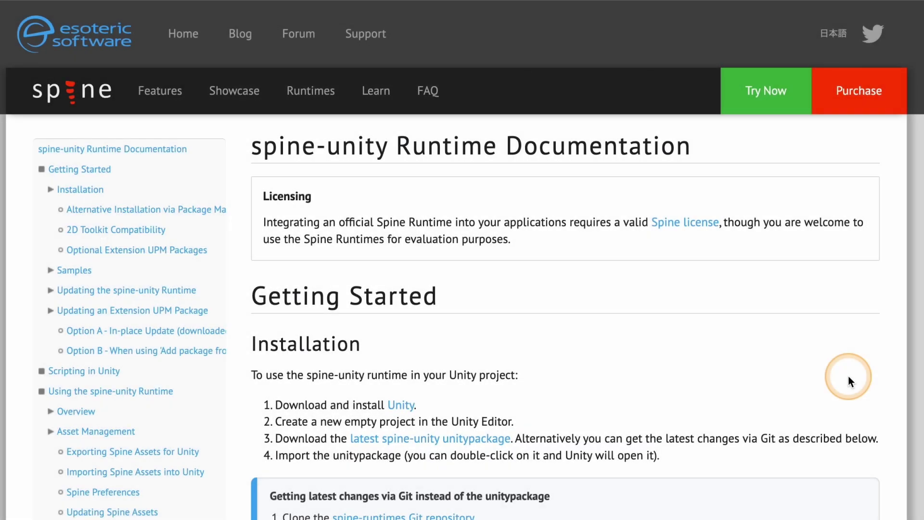
scroll(848, 376, "down", 20)
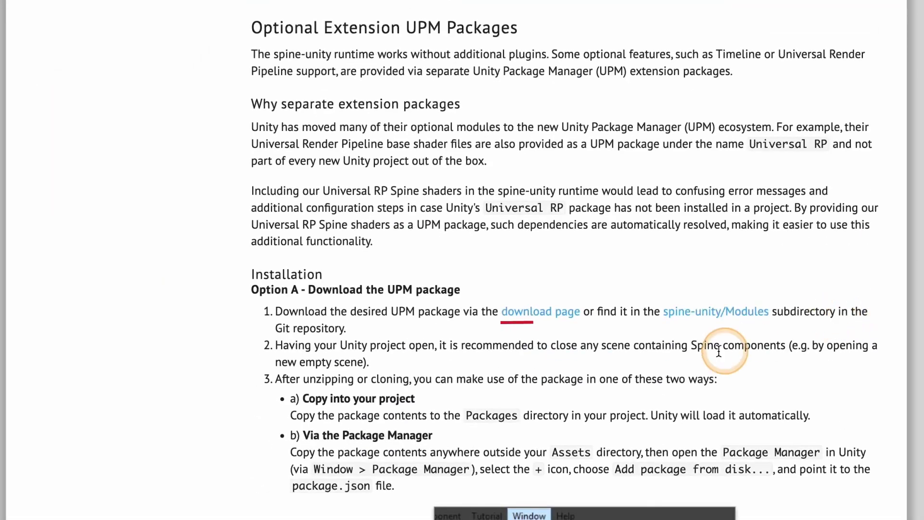
- Download 'spine.timeline 4.0 for spine-unity unitypackage' from the spine-unity download page
left_click(563, 308)
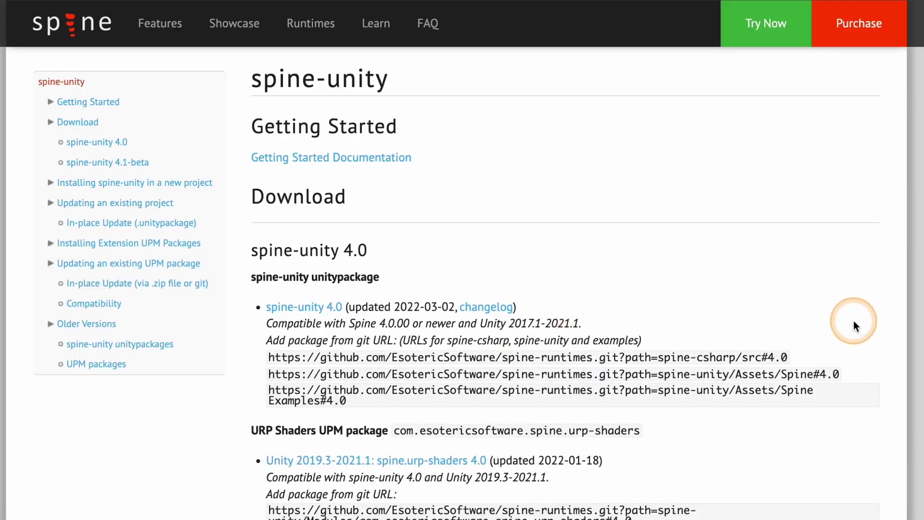
scroll(853, 321, "down", 10)
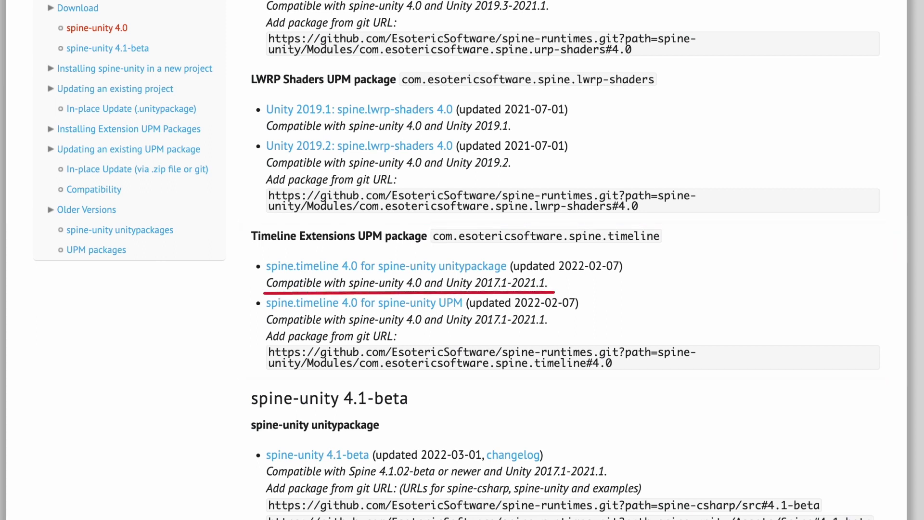
left_click(501, 268)
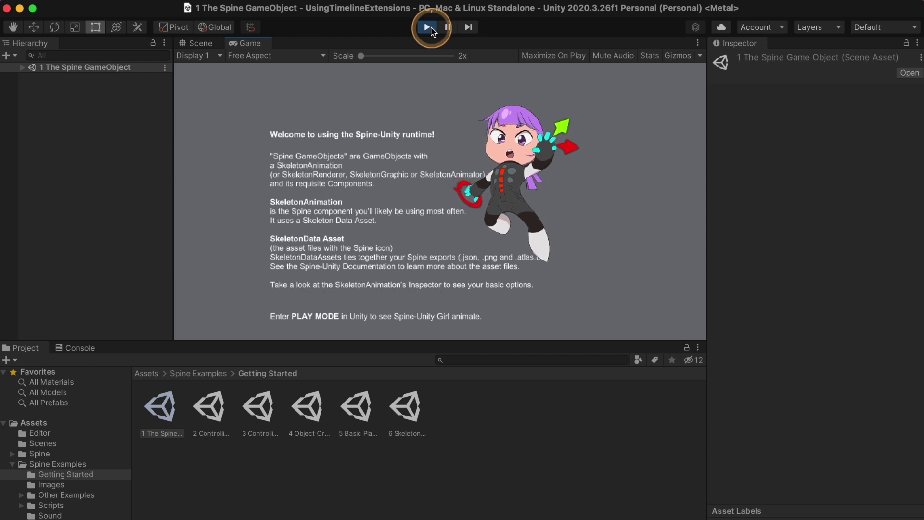
- Exit play mode, then create and open a New Scene asset in Getting Started
left_click(428, 26)
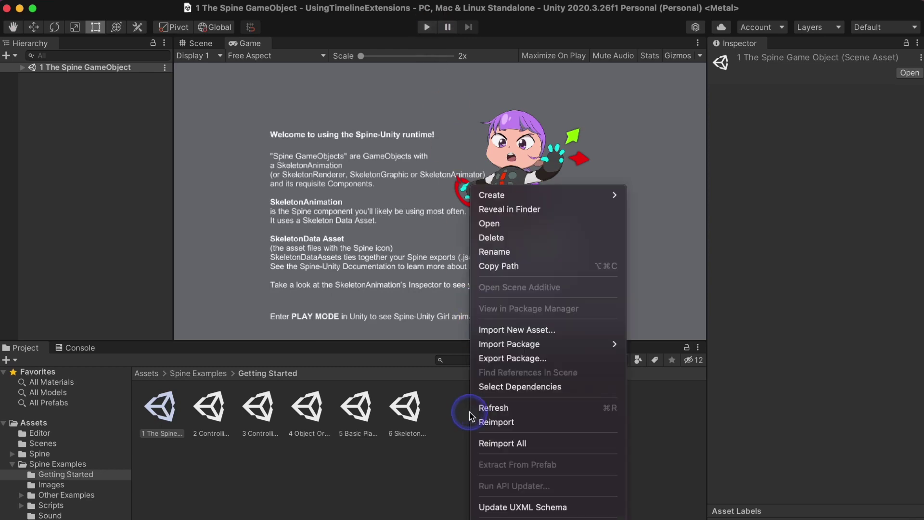
right_click(470, 412)
left_click(701, 150)
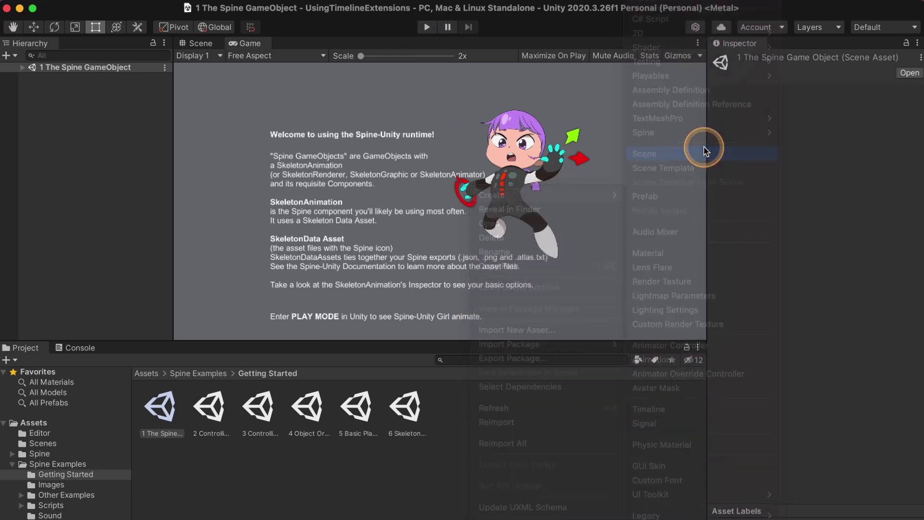
left_click(469, 409)
double_click(469, 407)
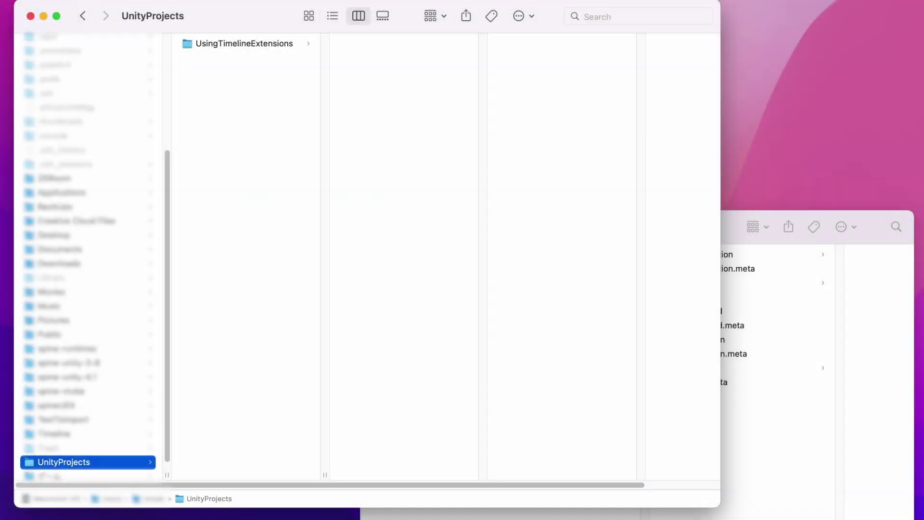
- Move the timeline-4.0 package folder from Downloads into UsingTimelineExtensions/Packages
left_click(243, 44)
left_click(422, 86)
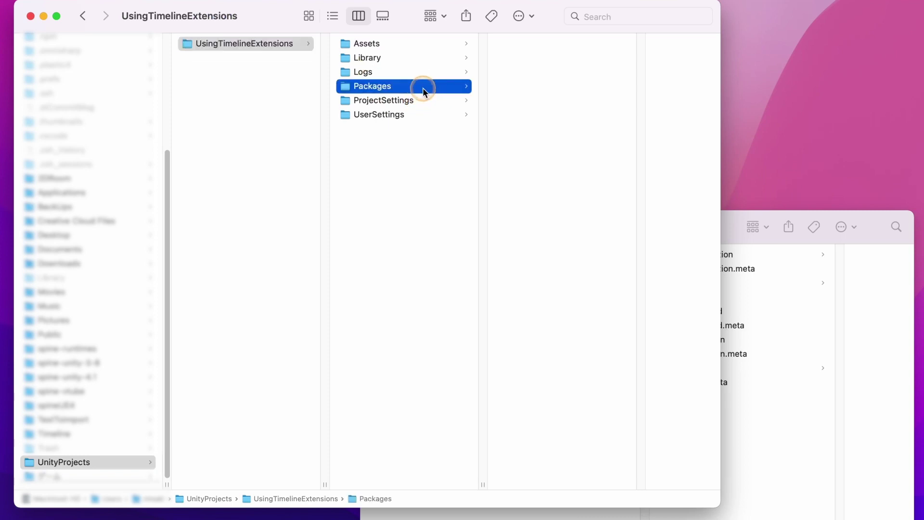
left_click(765, 461)
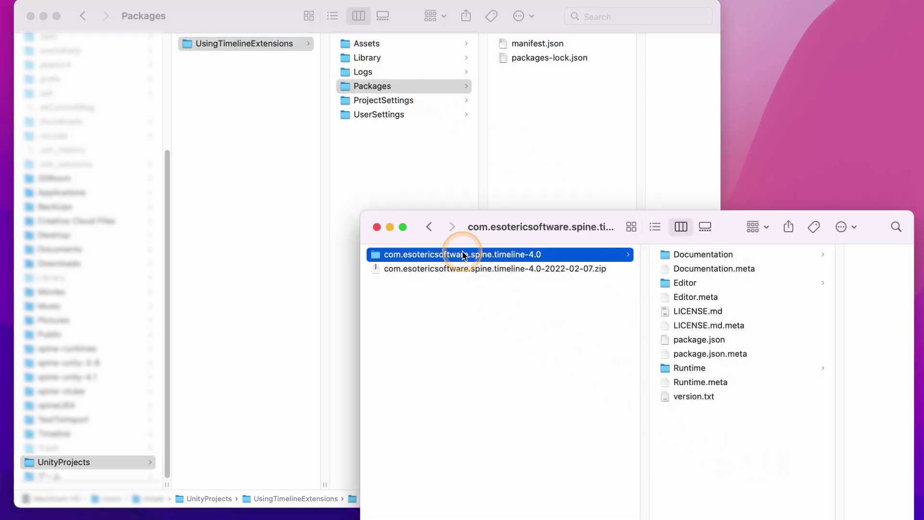
left_click_drag(443, 253, 559, 132)
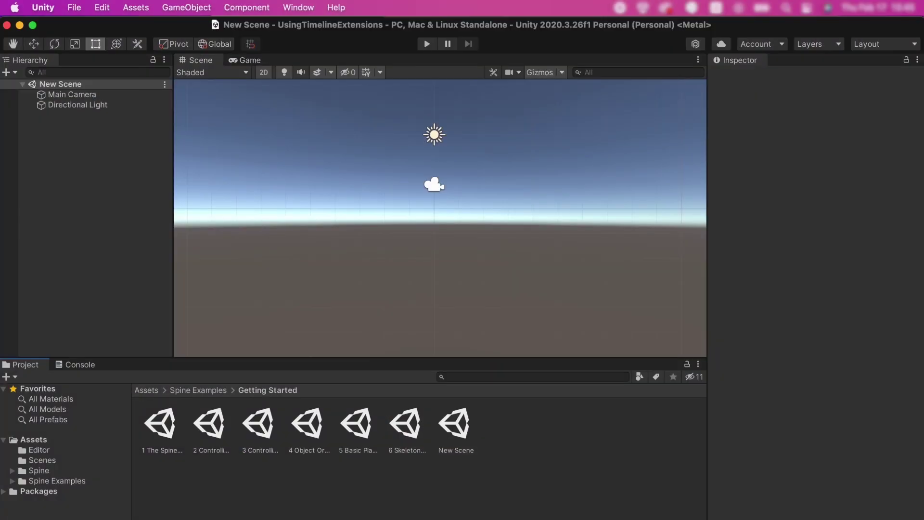
- Add Spine Timeline Extensions 4.0.9 from timeline-4.0/package.json in Package Manager, then close it
left_click(299, 7)
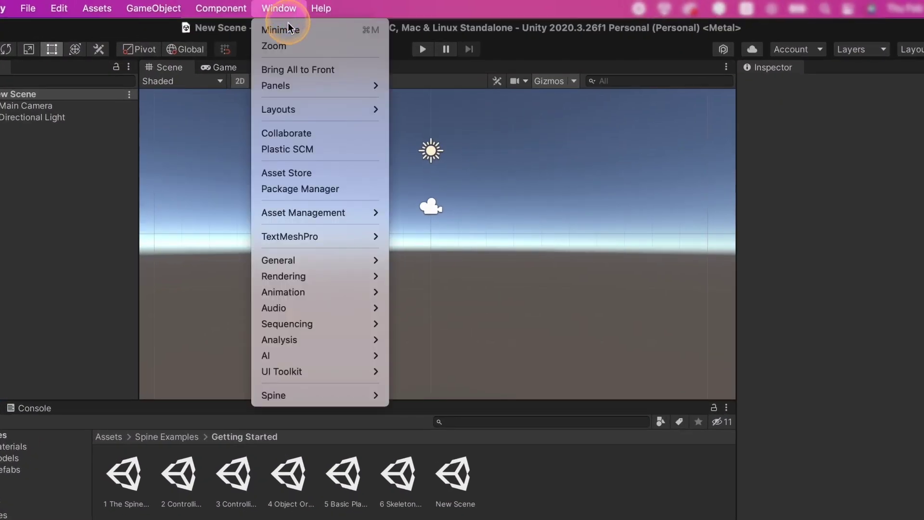
left_click(299, 189)
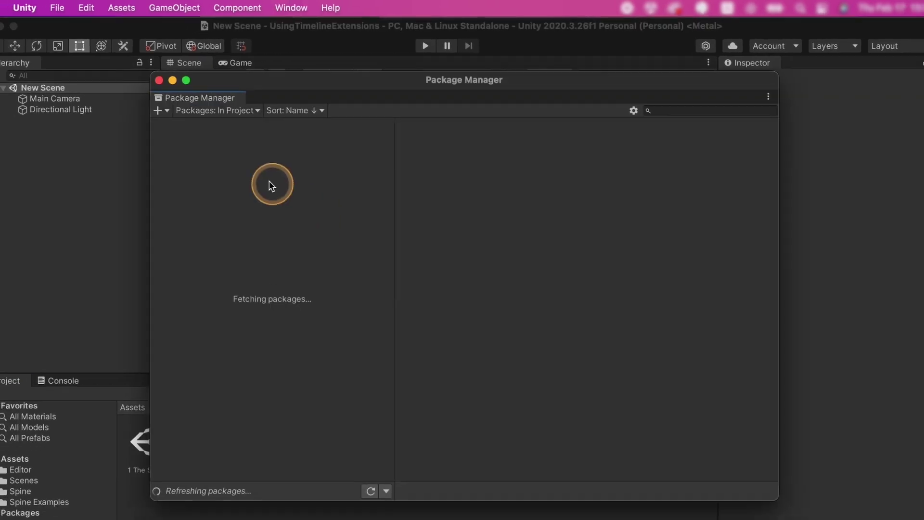
left_click(164, 110)
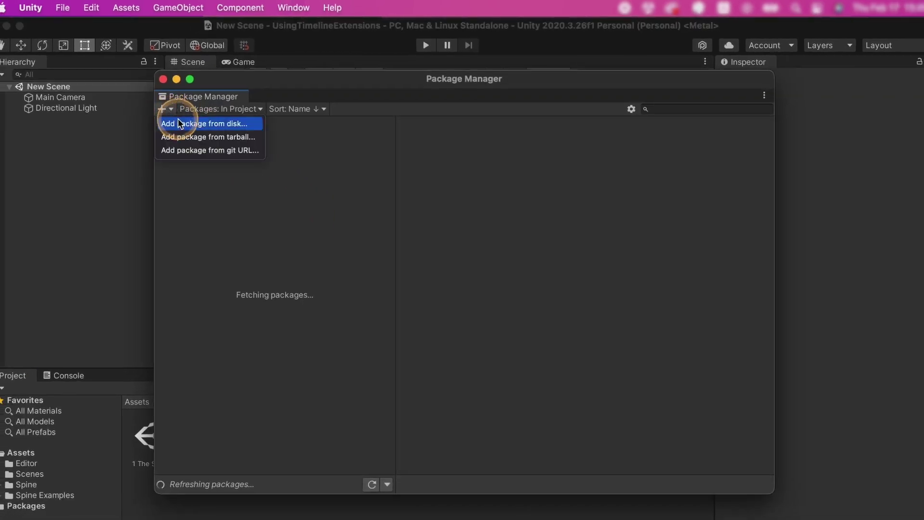
left_click(258, 125)
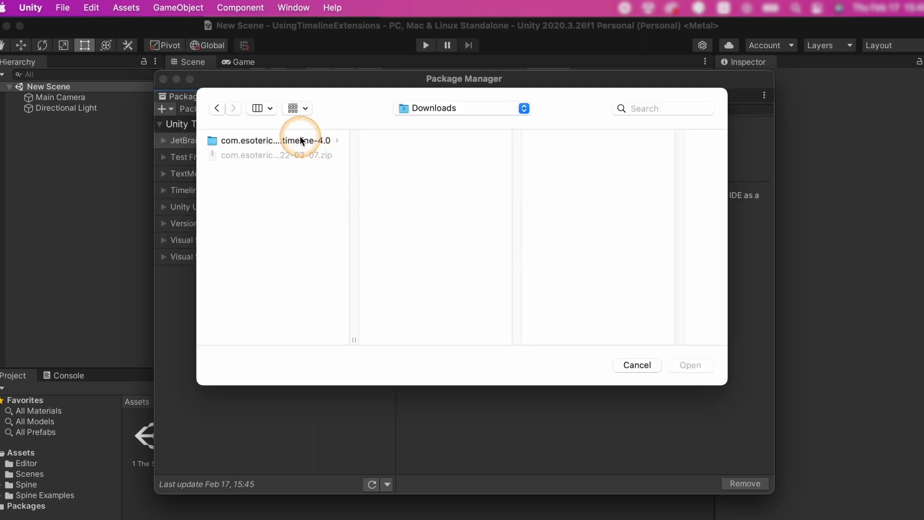
left_click(301, 140)
left_click(447, 230)
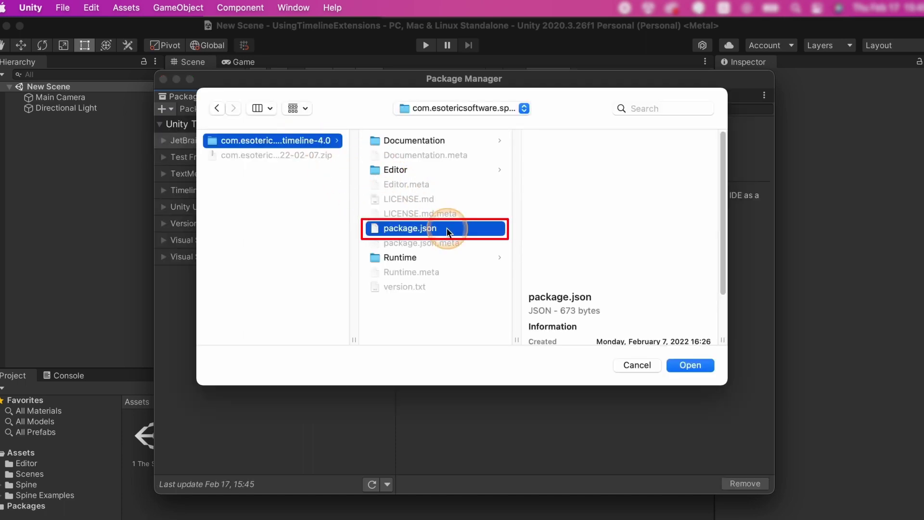
left_click(691, 365)
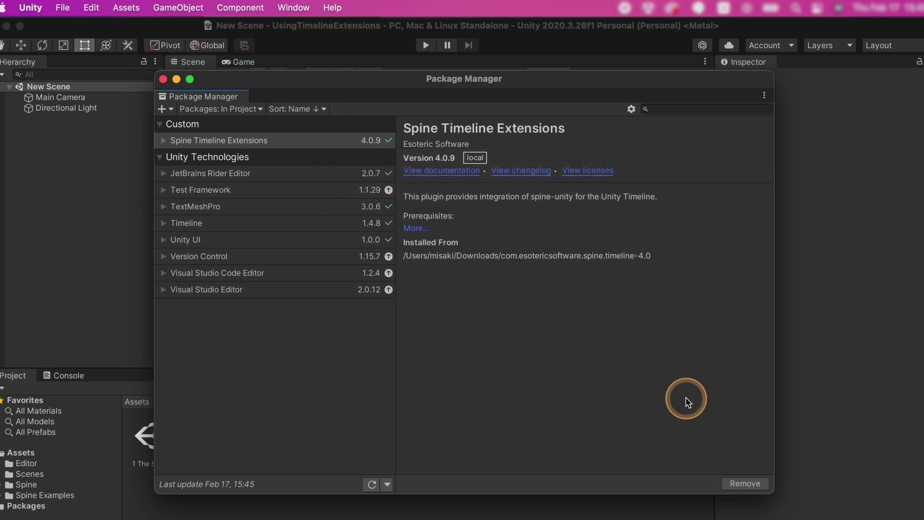
left_click(163, 79)
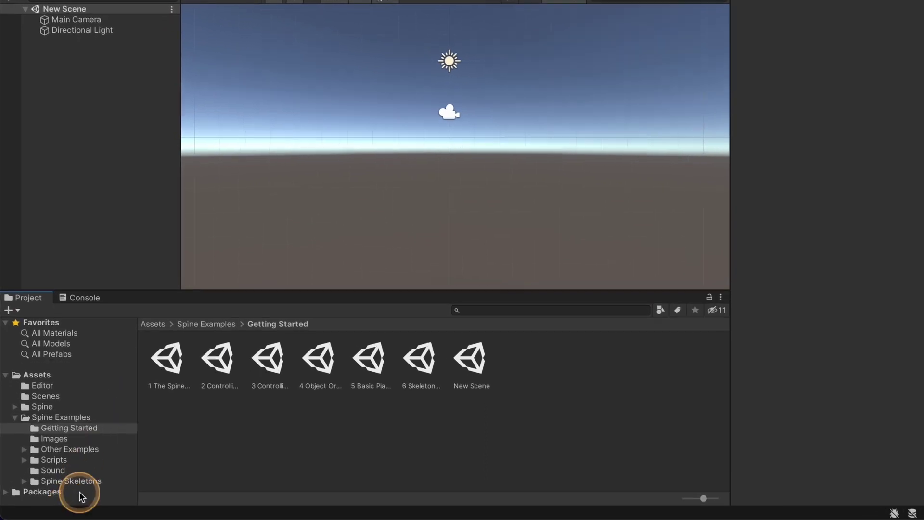
- Browse the Spine Timeline Extensions package under Packages, then select the spineboy-pro skeleton data
left_click(20, 494)
left_click(7, 484)
scroll(63, 460, "down", 5)
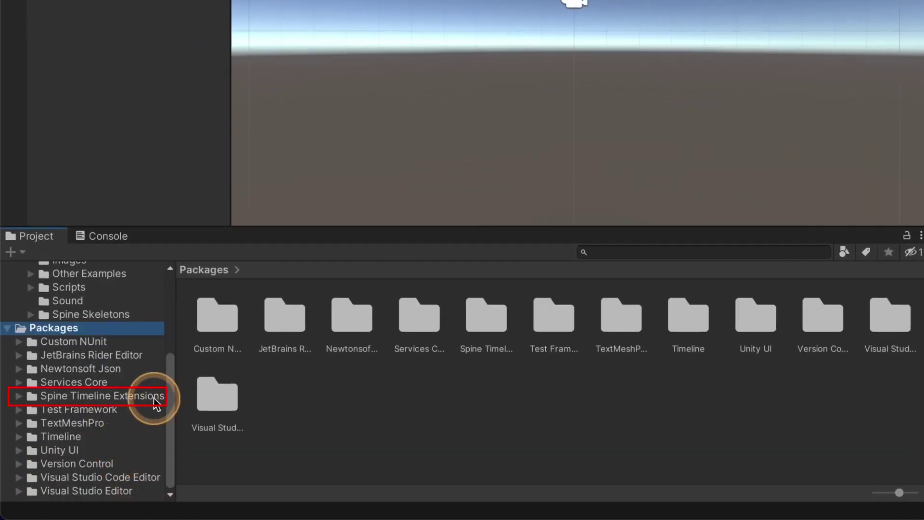
left_click(154, 399)
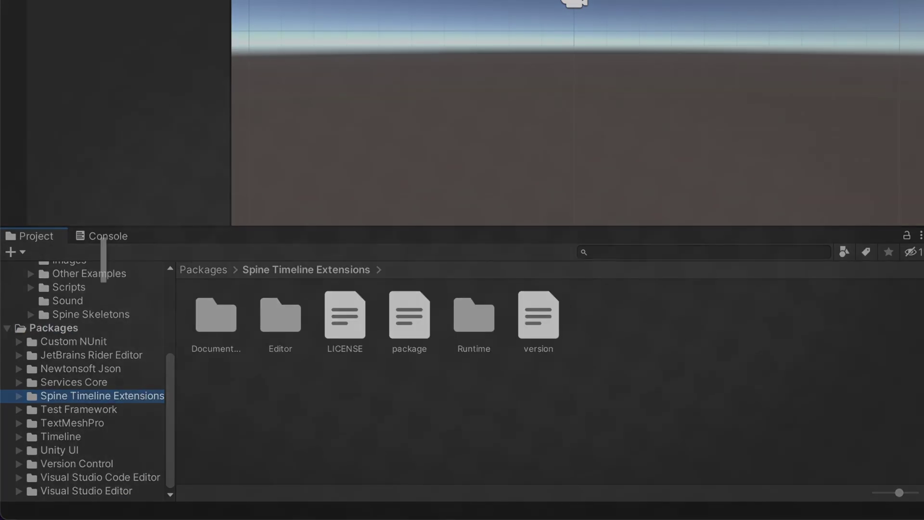
left_click(474, 402)
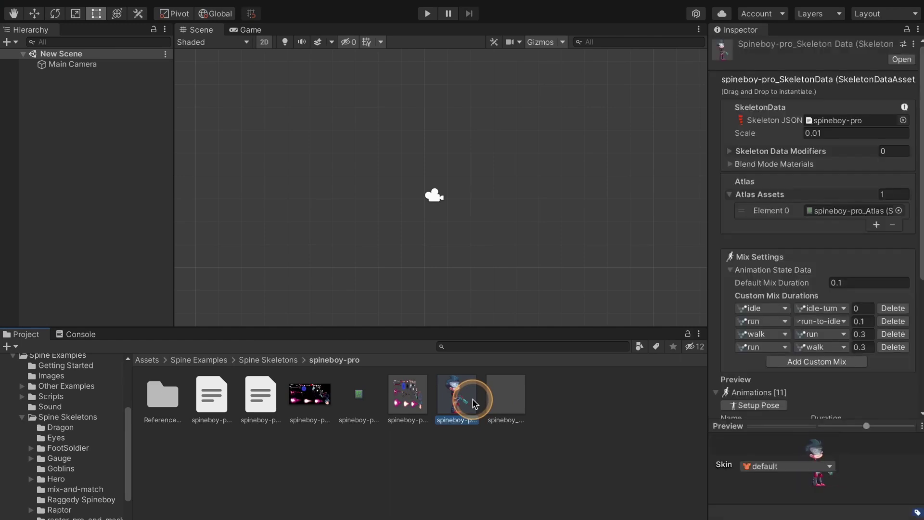
- Drag spineboy-pro_SkeletonData into the Hierarchy and create it as SkeletonAnimation
left_click_drag(474, 402, 69, 117)
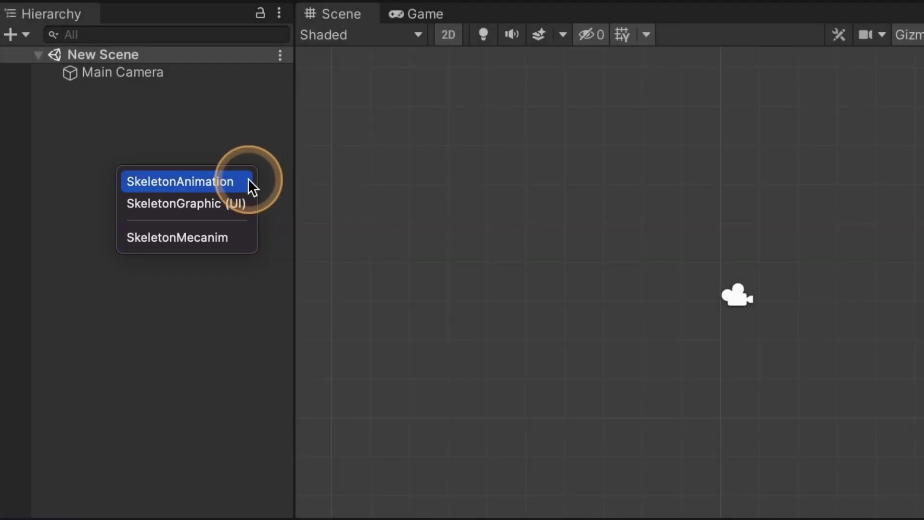
left_click(248, 181)
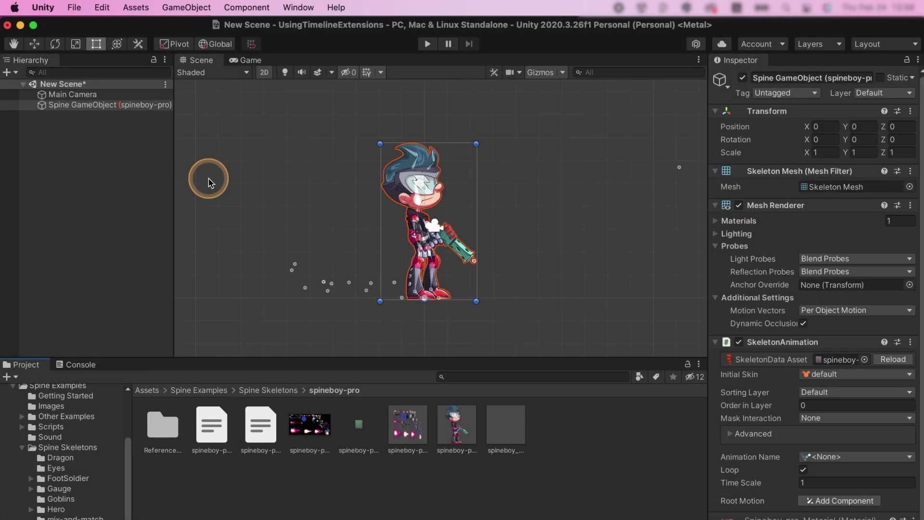
- Open Window > Sequencing > Timeline and dock its tab below the Scene view
left_click(298, 8)
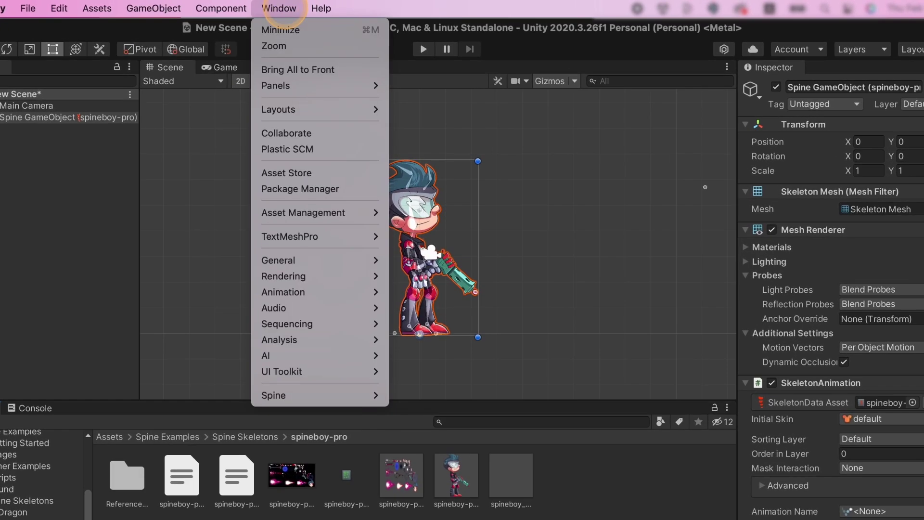
mouse_move(300, 327)
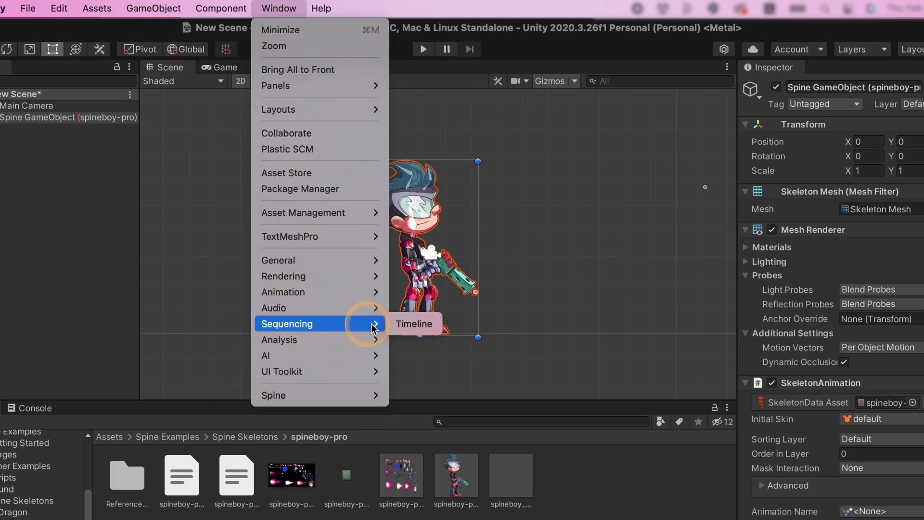
left_click(433, 324)
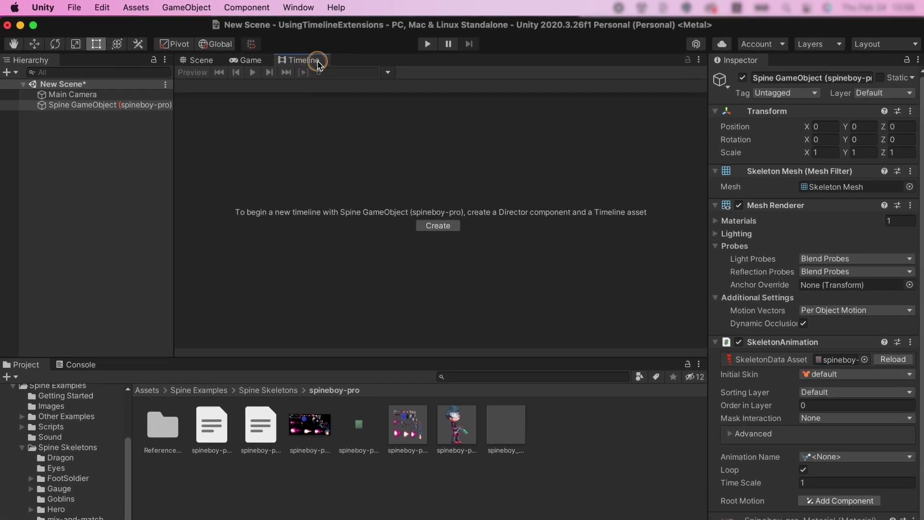
left_click_drag(318, 62, 310, 312)
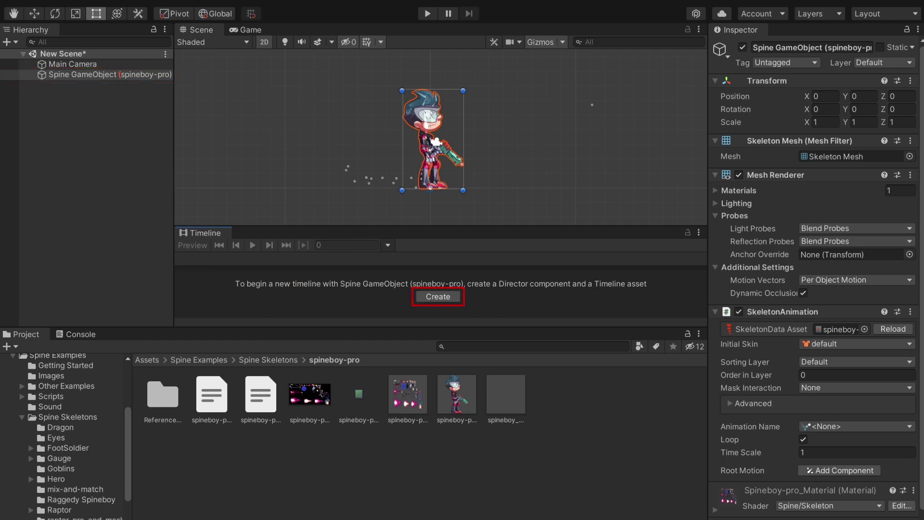
- Create and save the spineboy-pro Timeline asset, then check its Playable Director in the Inspector
left_click(438, 297)
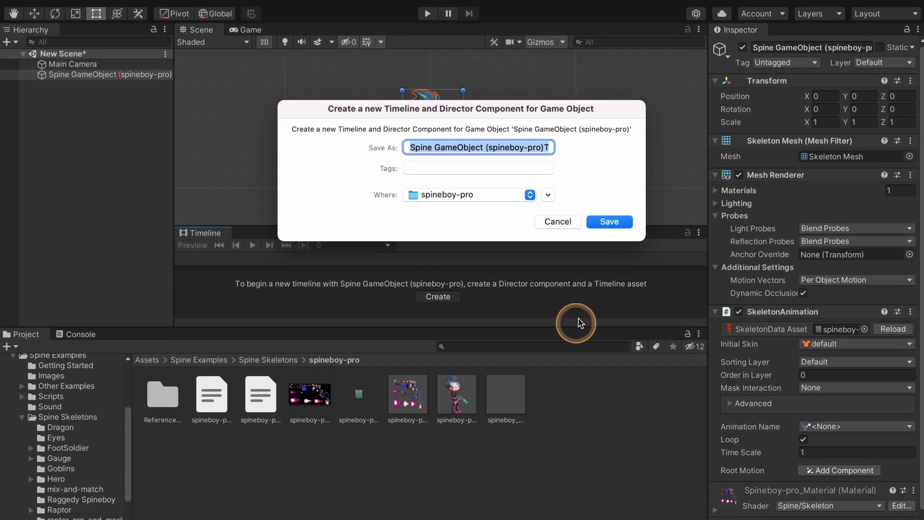
left_click(675, 261)
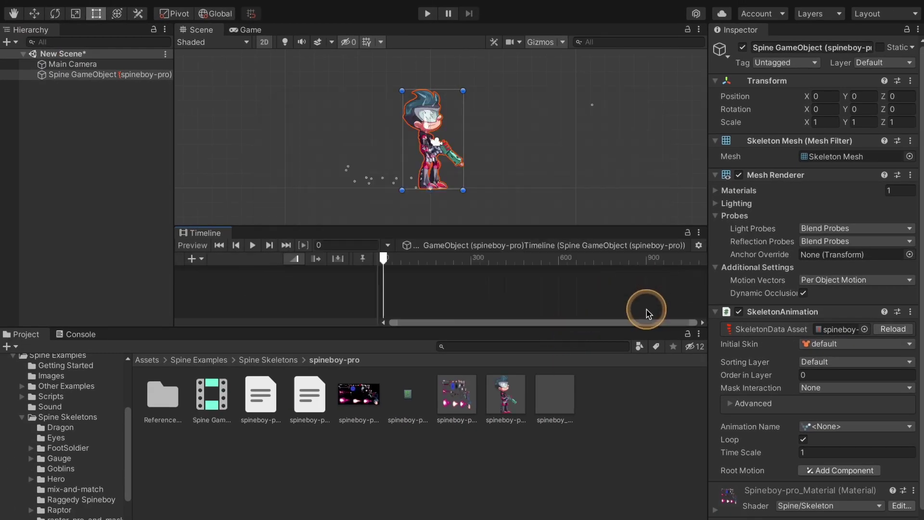
left_click(214, 410)
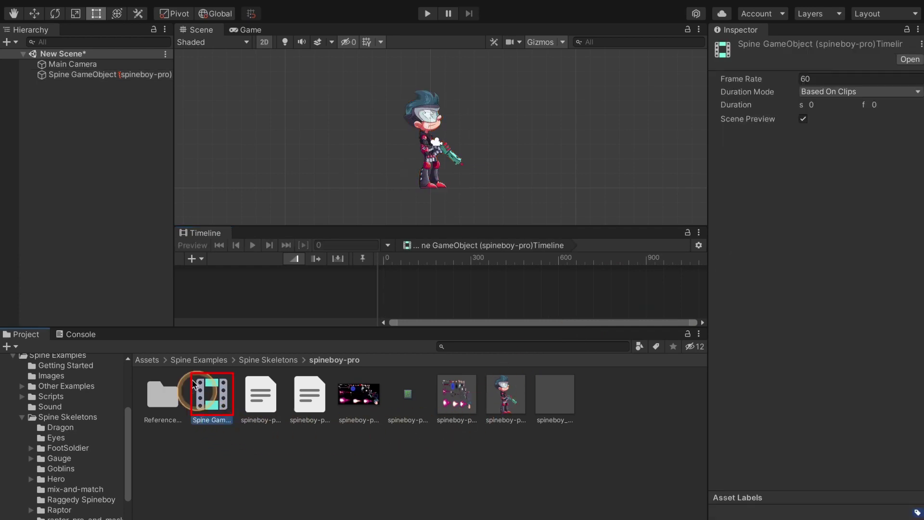
left_click(96, 75)
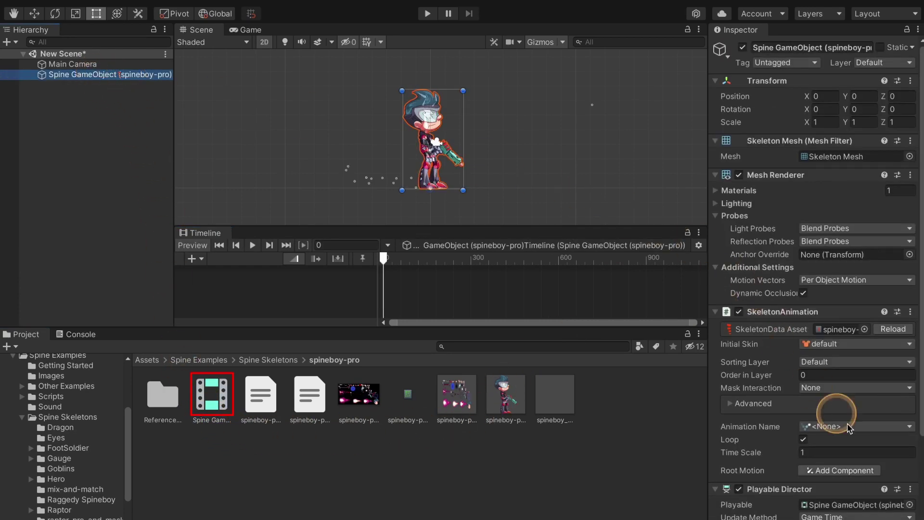
scroll(914, 457, "down", 3)
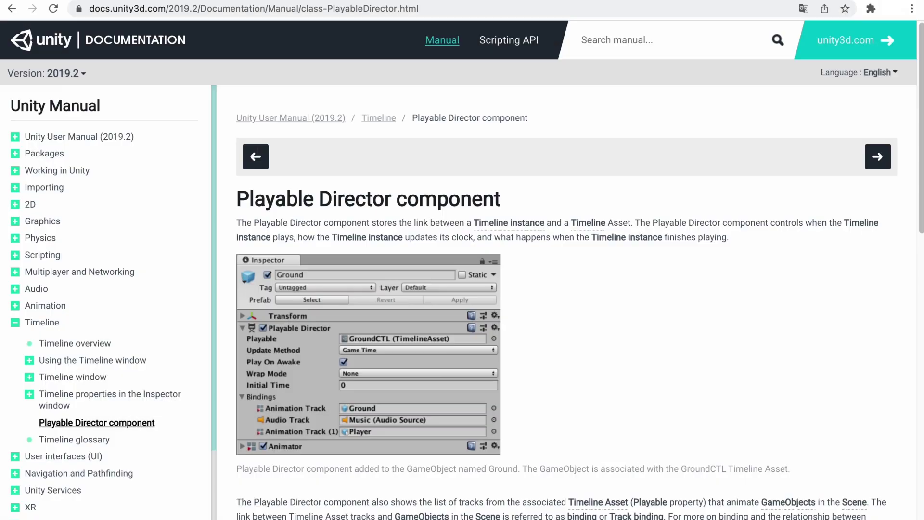
- Scroll down the Playable Director manual page to its property descriptions table
scroll(566, 289, "down", 6)
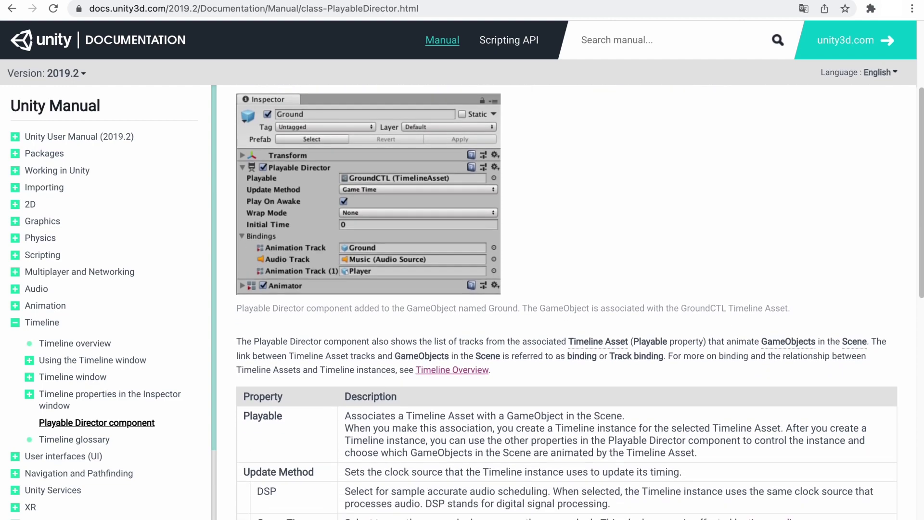
scroll(566, 289, "down", 4)
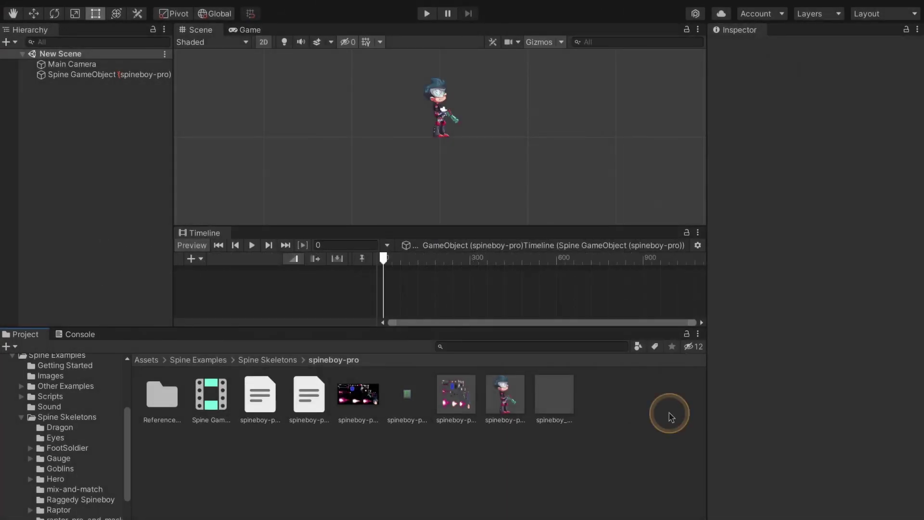
- Add a Spine Animation State Track (index 0) and bind it to the Spine GameObject (spineboy-pro)
right_click(416, 287)
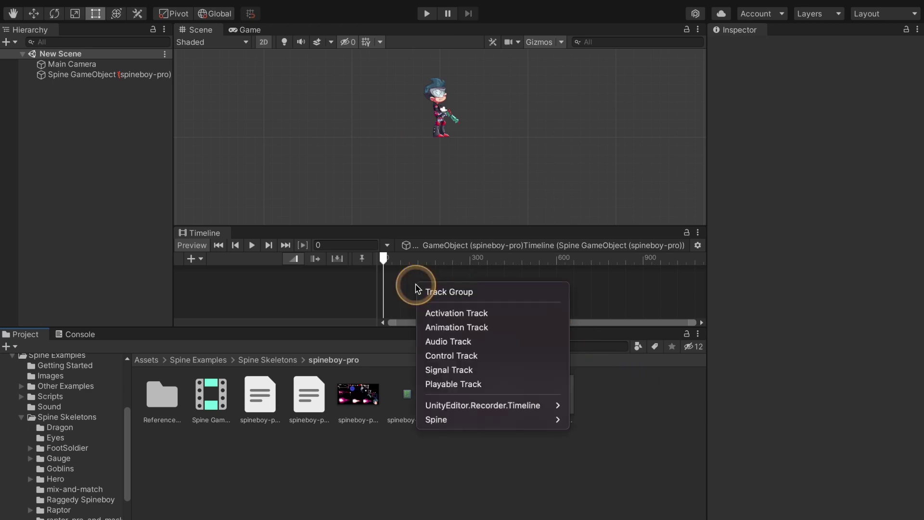
mouse_move(553, 419)
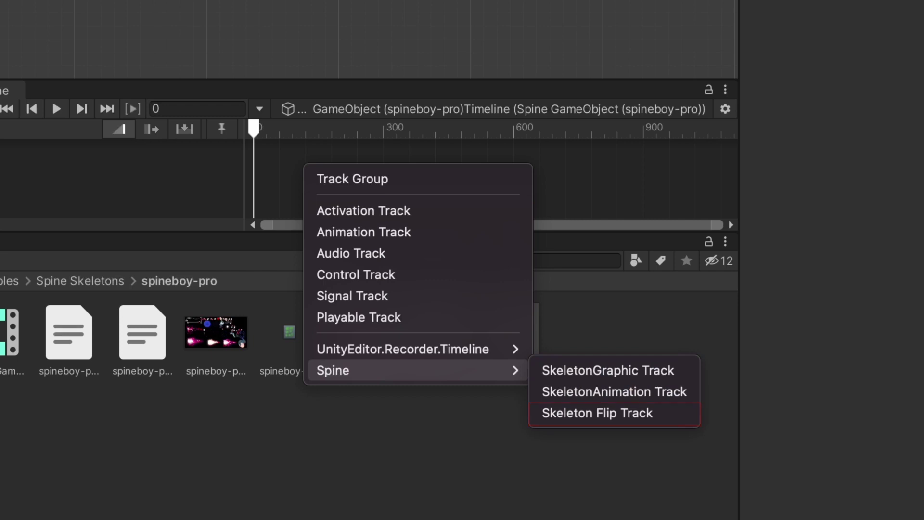
left_click(693, 392)
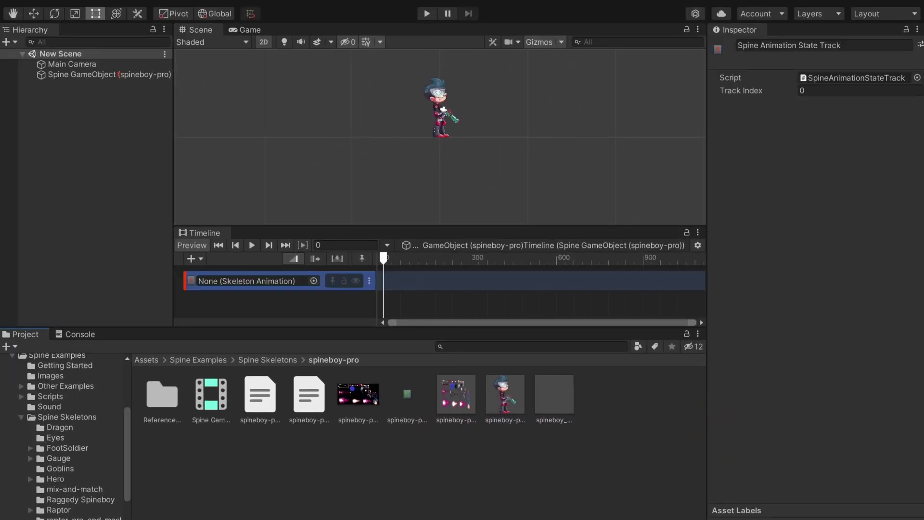
left_click(84, 75)
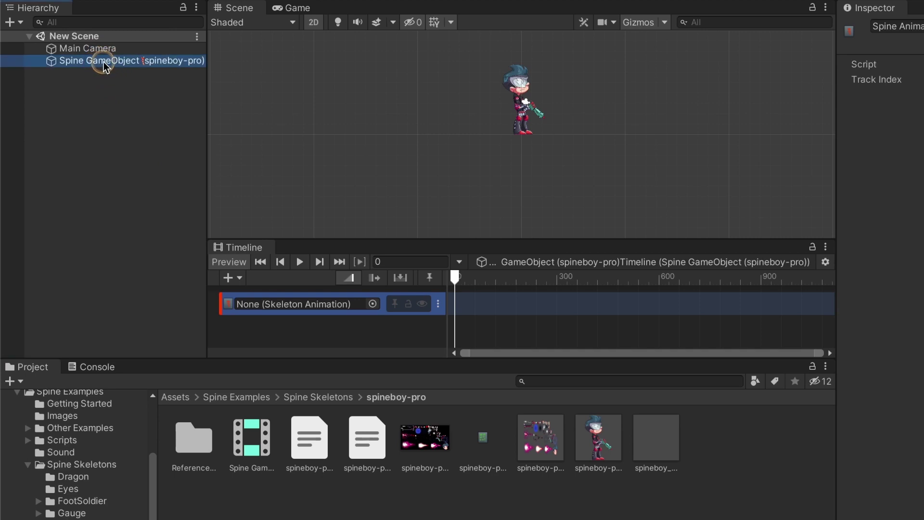
left_click_drag(104, 66, 305, 308)
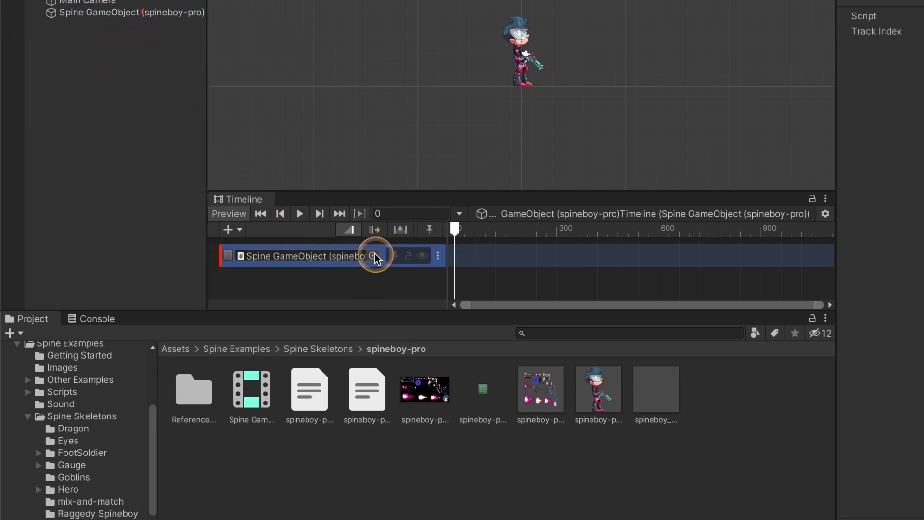
left_click(373, 304)
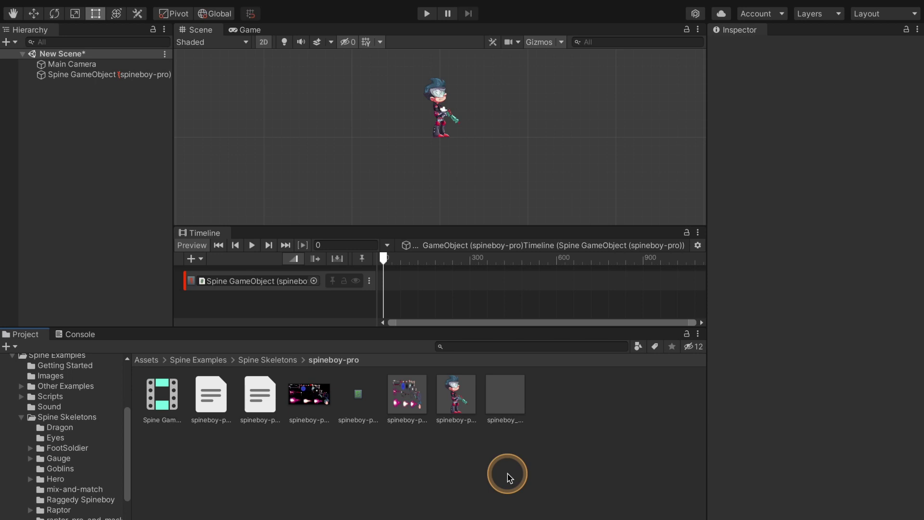
- Create spineboy-pro's animation reference assets and open the new ReferenceAssets folder (aim through walk)
left_click(469, 412)
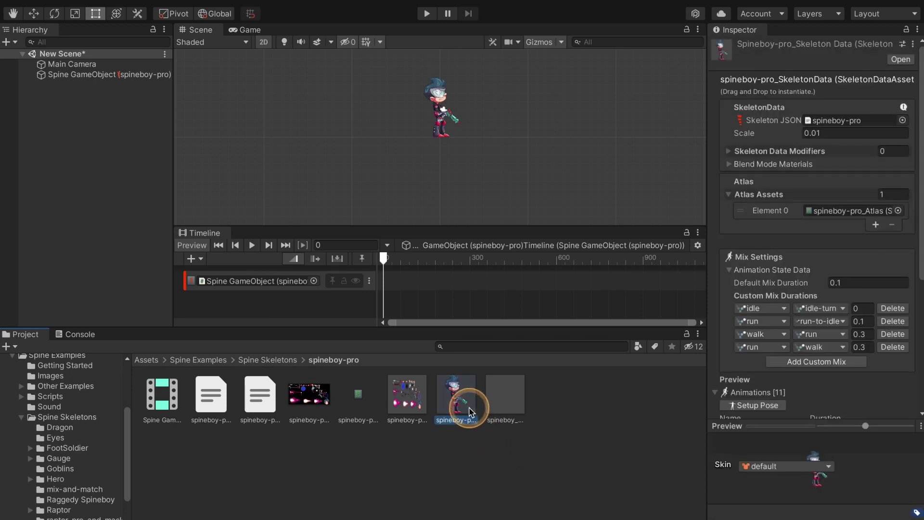
scroll(910, 380, "down", 5)
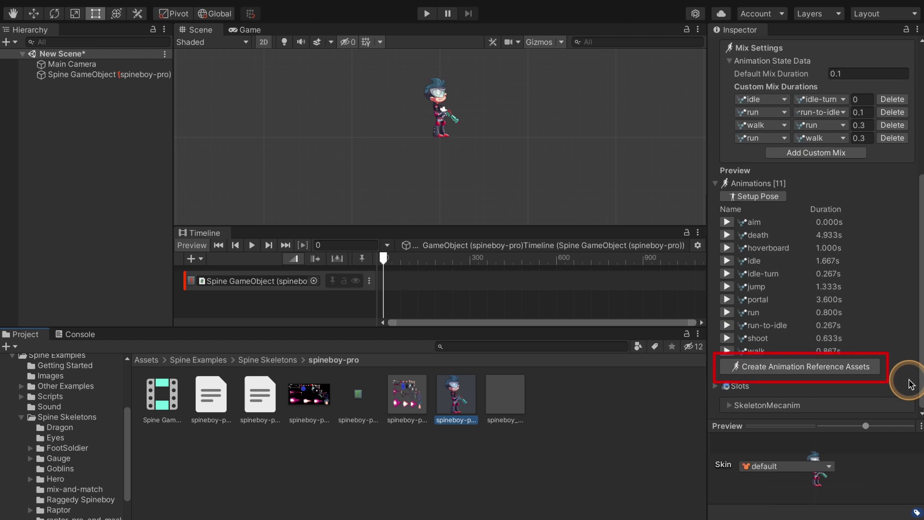
left_click(865, 370)
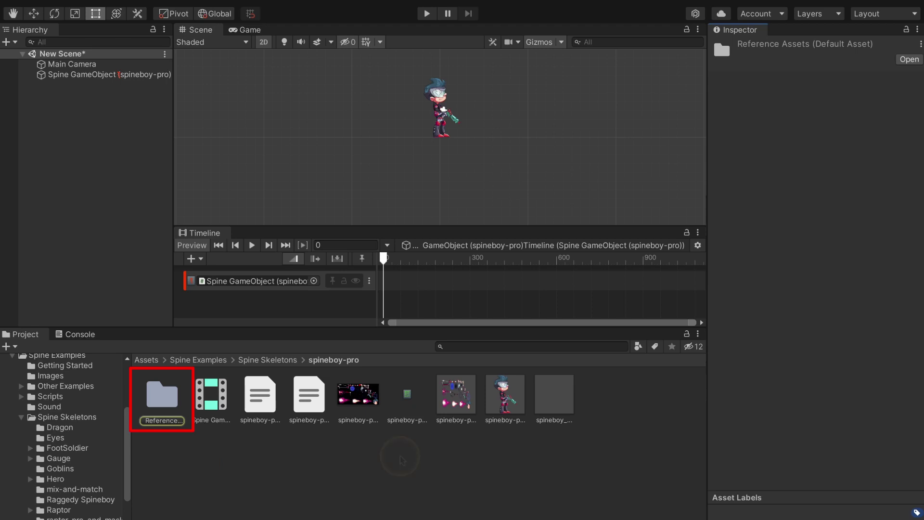
double_click(161, 396)
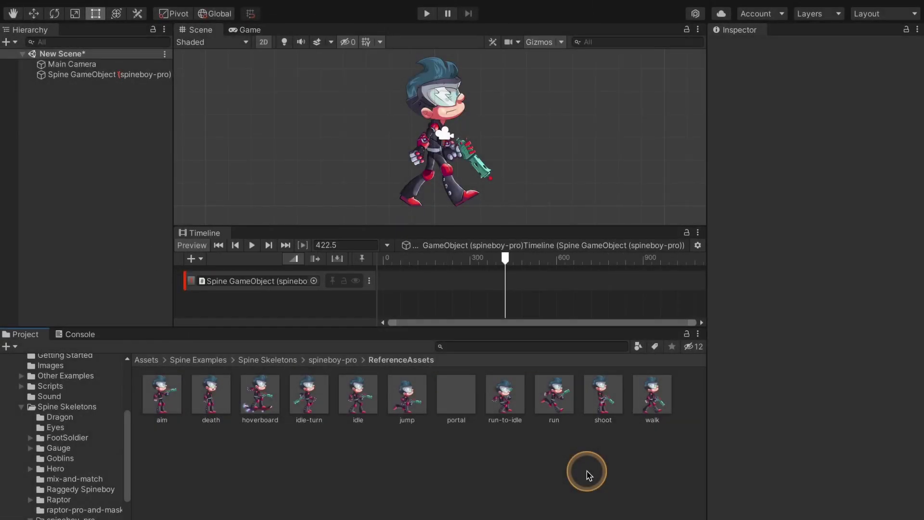
- Drop the walk asset on the track as a clip and stretch it to 9.0167 s (541 frames), previewing playback
left_click_drag(652, 394, 385, 286)
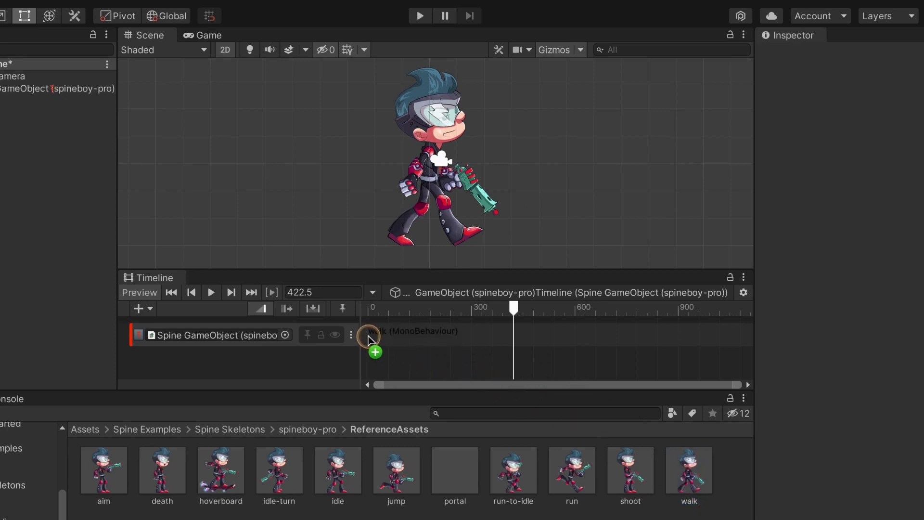
left_click_drag(368, 336, 365, 336)
left_click(371, 307)
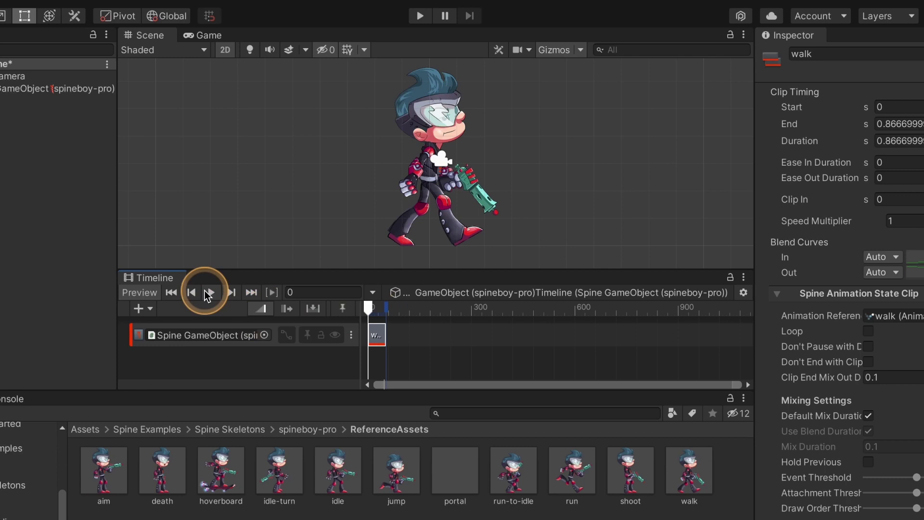
left_click(205, 291)
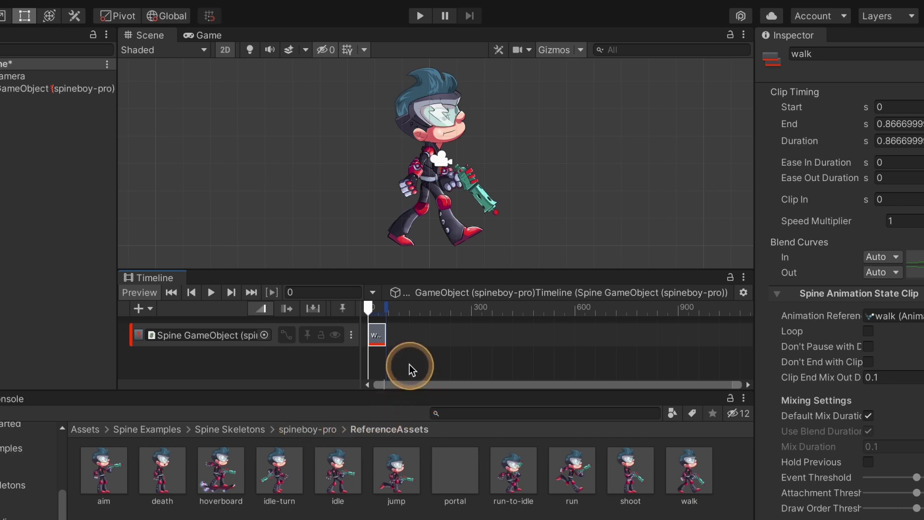
left_click_drag(391, 343, 553, 367)
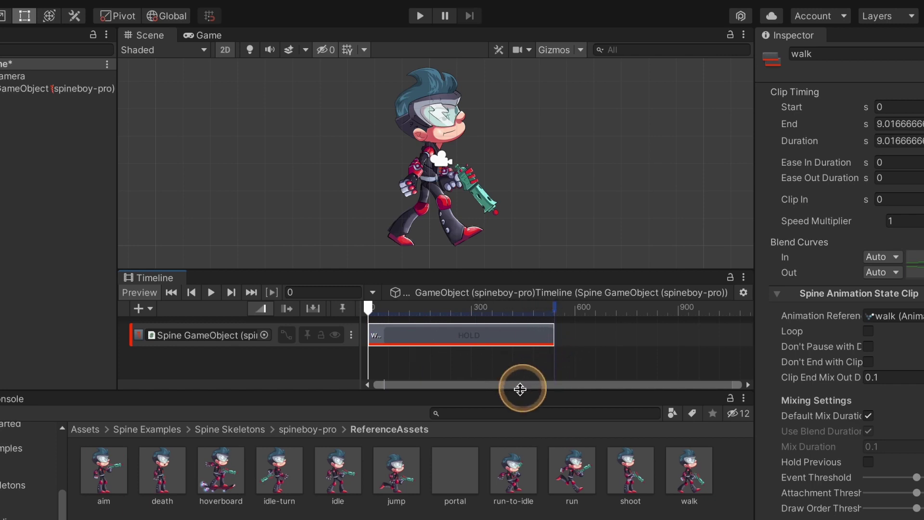
left_click(208, 293)
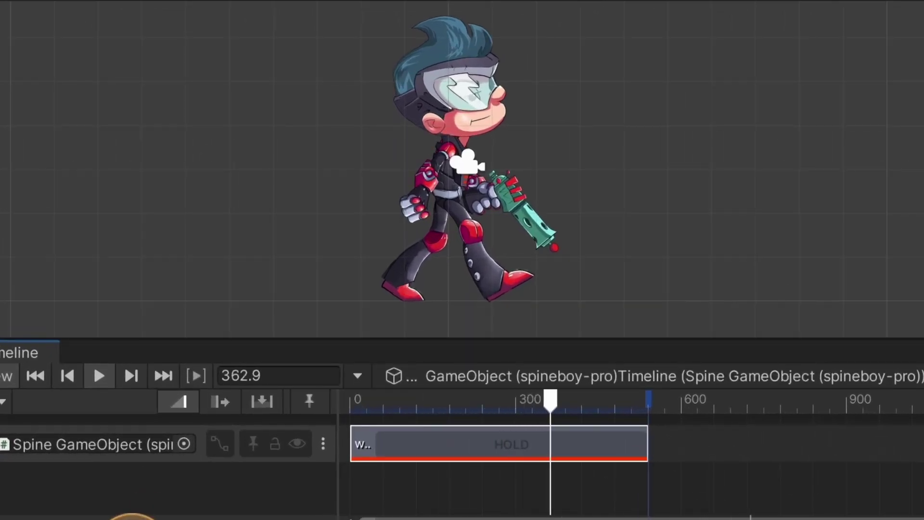
left_click(109, 377)
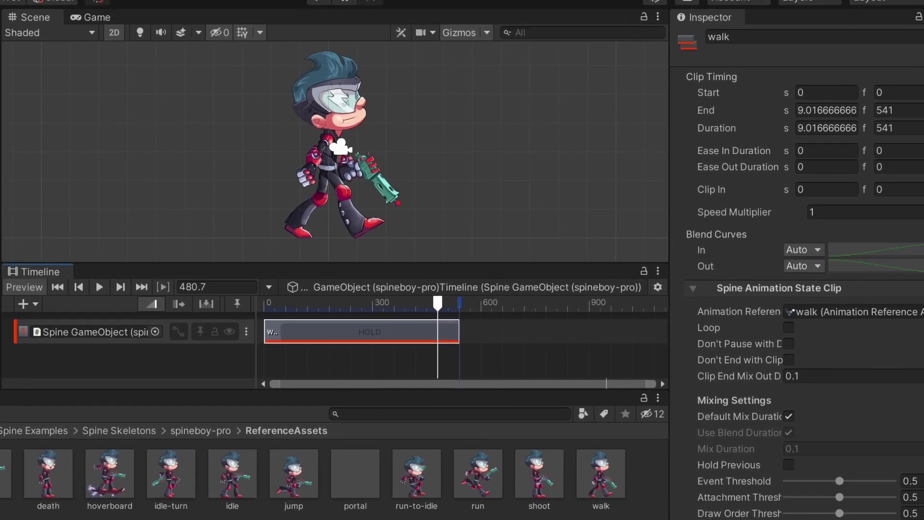
- Tick Loop on the walk clip, replay the timeline, and drag a run clip onto the track
left_click(767, 326)
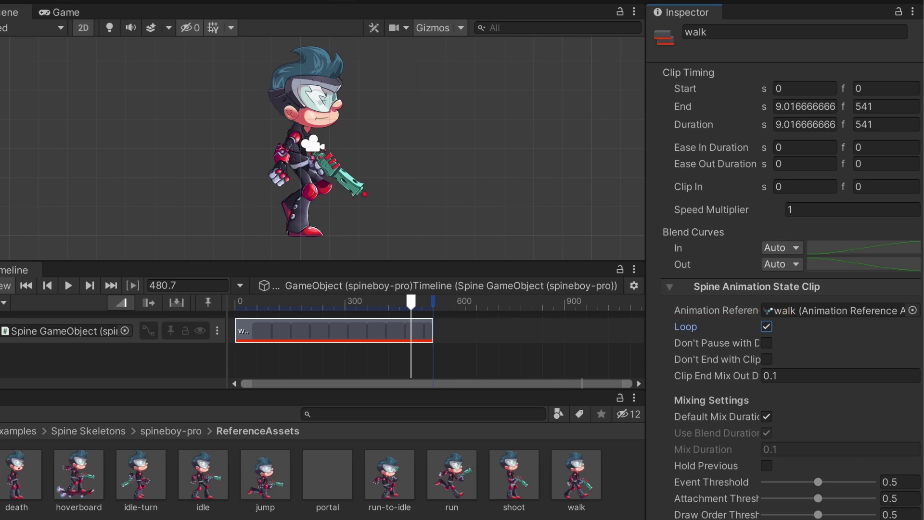
left_click(64, 287)
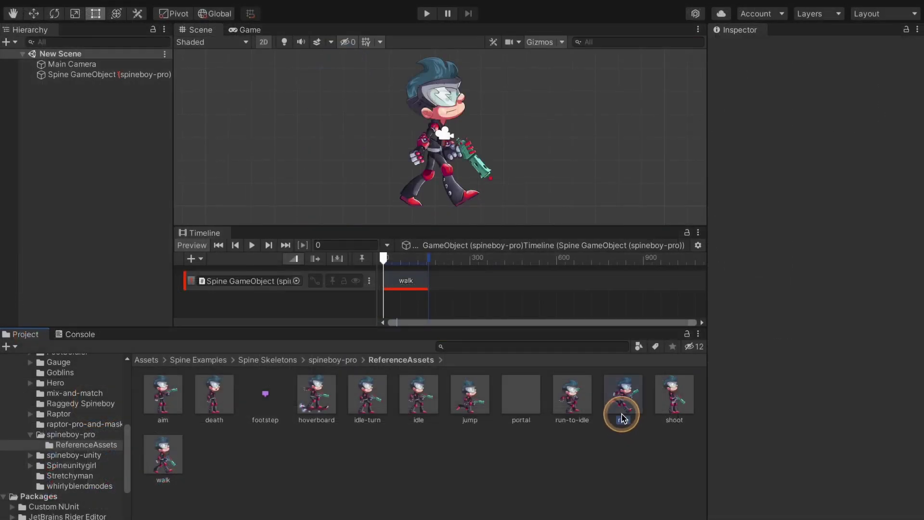
left_click_drag(623, 418, 520, 283)
- Shift the run clip to frames 156–648 overlapping walk, then preview it in play mode
left_click(765, 279)
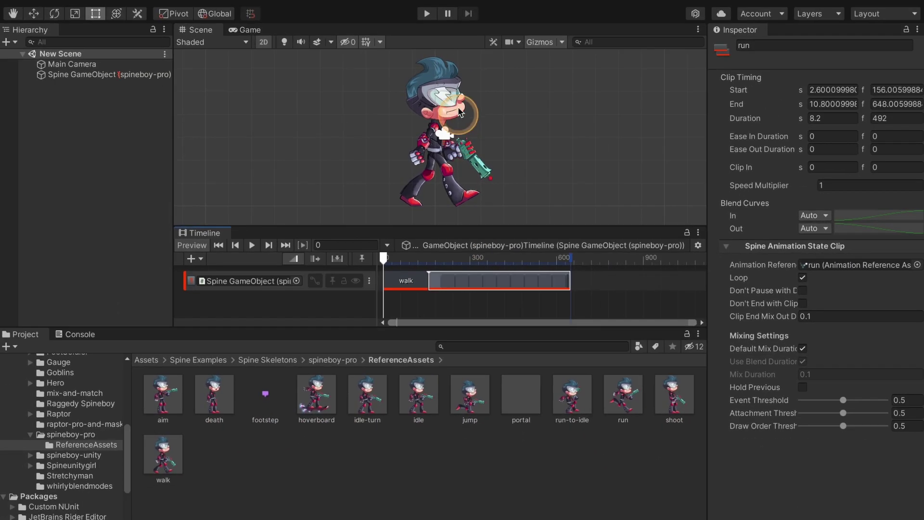
left_click(425, 17)
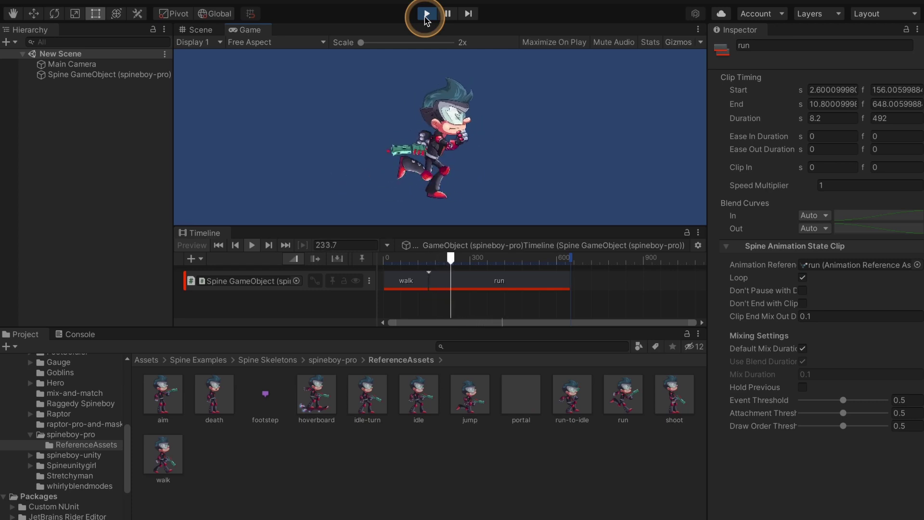
left_click_drag(445, 259, 371, 269)
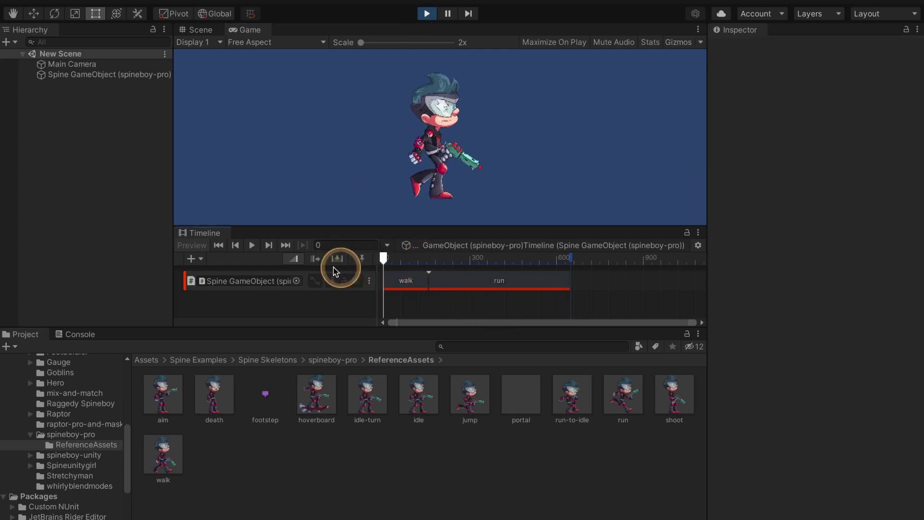
left_click(252, 245)
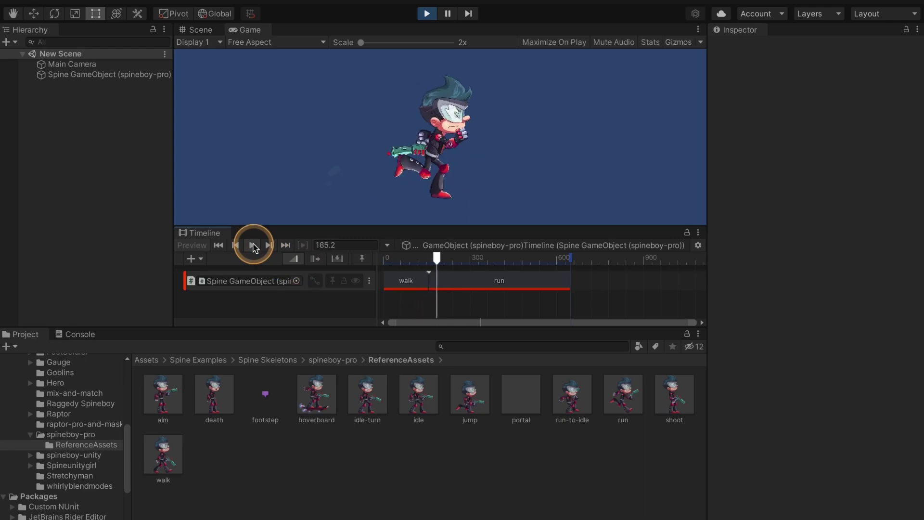
- Exit play mode and review the run clip's blend setting and spineboy-pro's mix settings
left_click(425, 14)
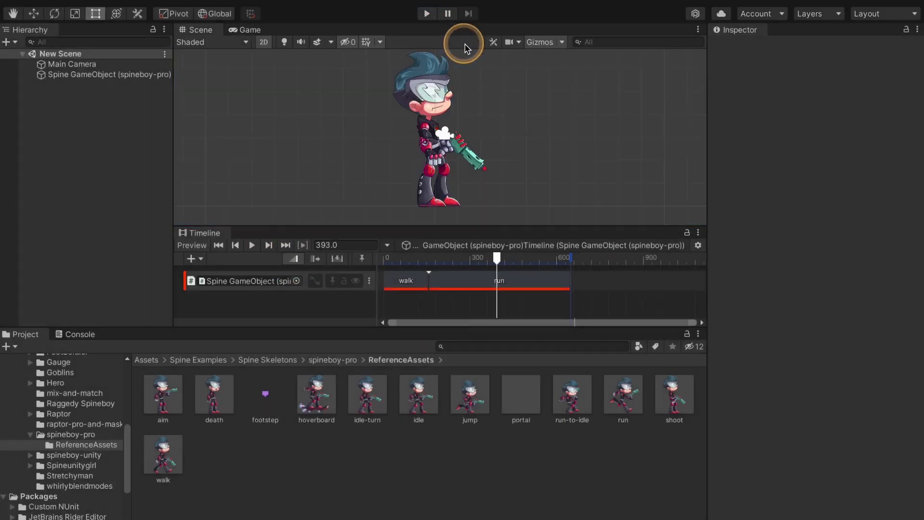
left_click(549, 284)
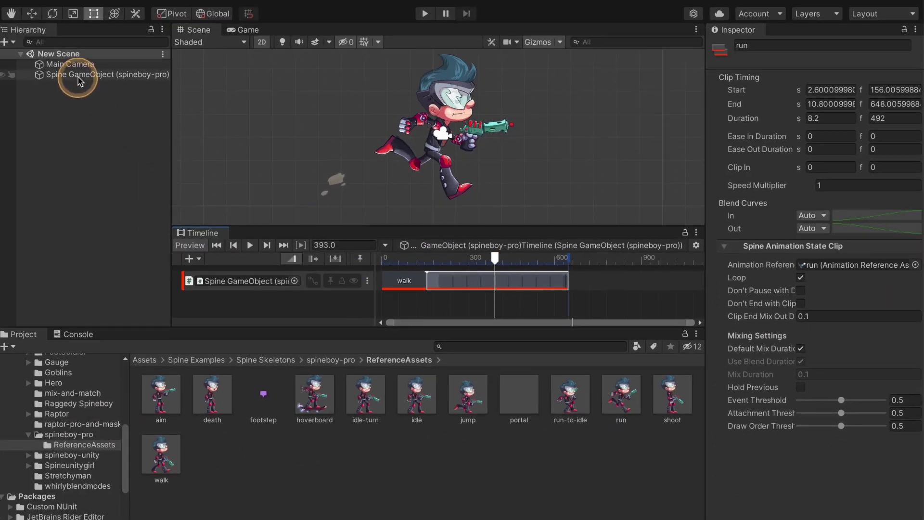
left_click(407, 132)
double_click(834, 318)
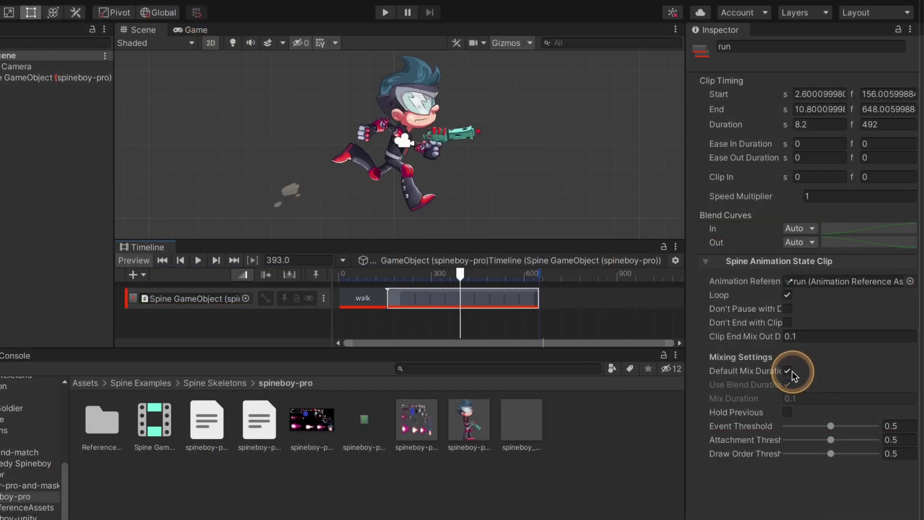
left_click(790, 371)
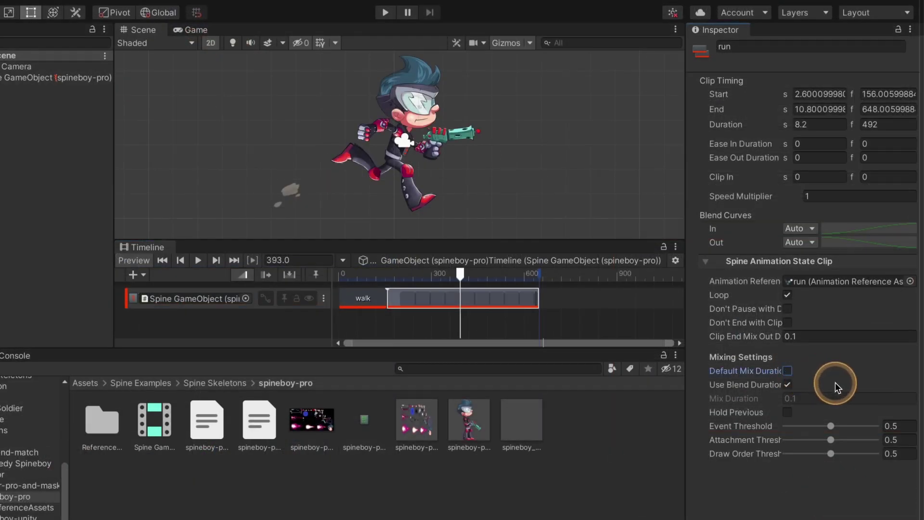
- Overlap run onto walk, preview the blend, and give run a custom 0.3 s Mix Duration
left_click_drag(490, 299, 475, 296)
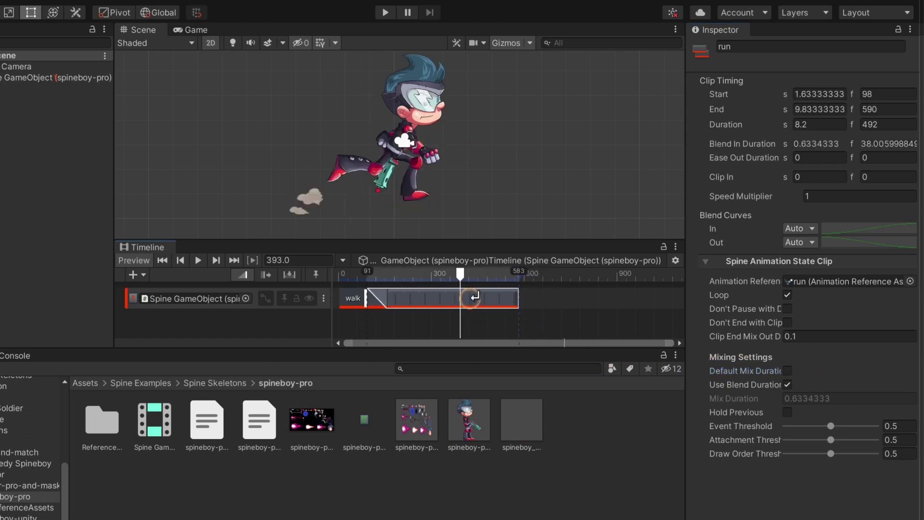
left_click(421, 320)
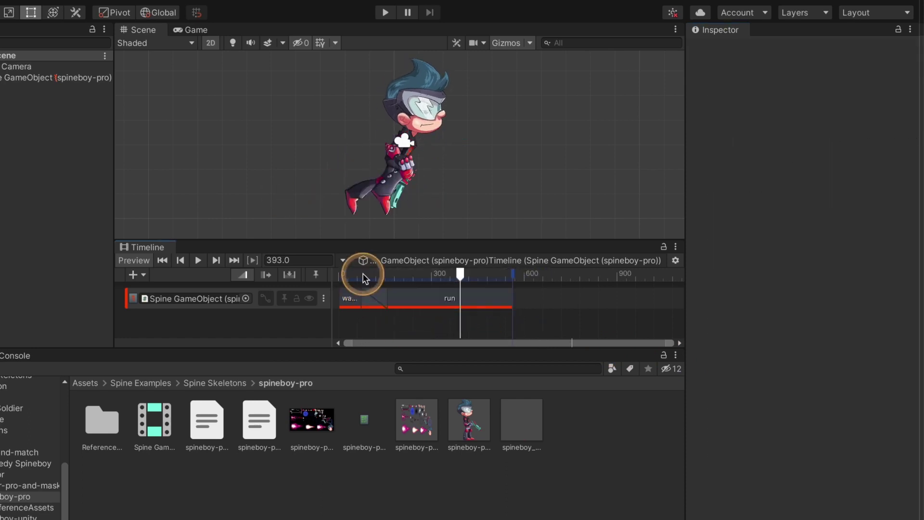
left_click_drag(363, 274, 334, 77)
left_click(385, 13)
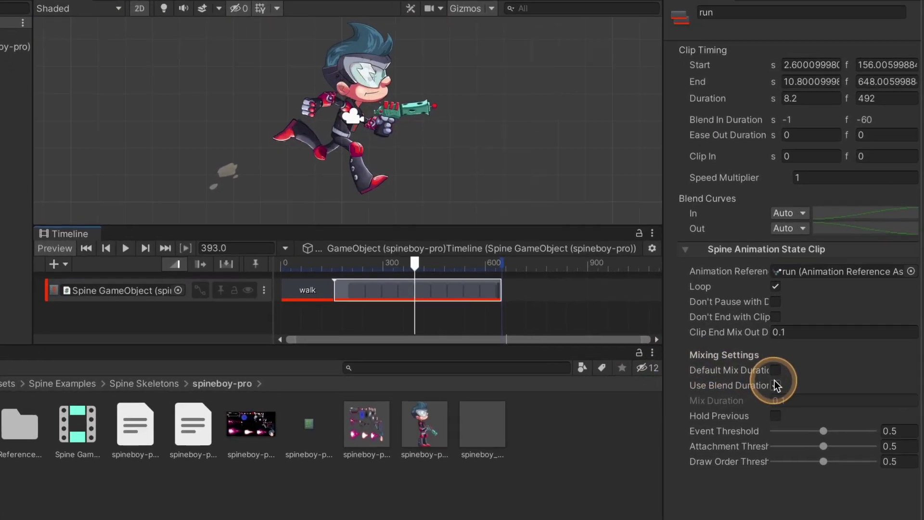
left_click(776, 385)
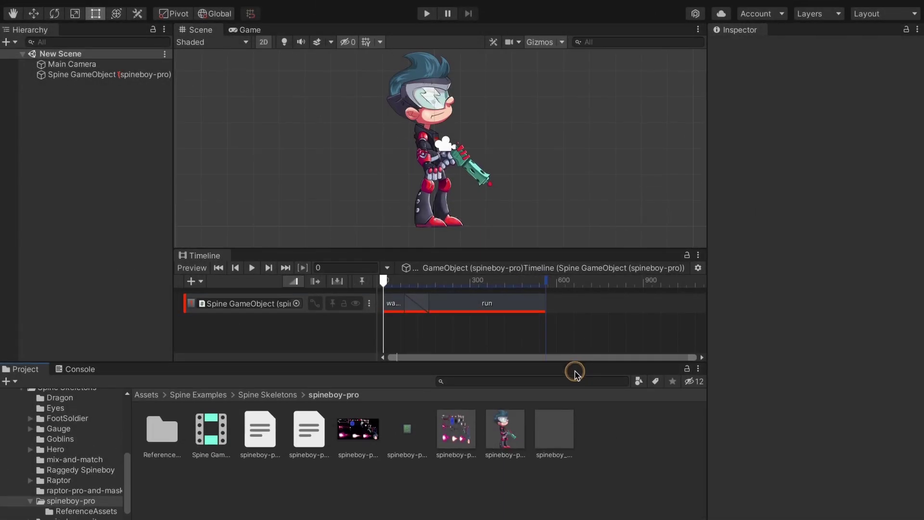
- Add two Spine AnimationState tracks and bind the Spine GameObject to each
right_click(512, 333)
mouse_move(592, 462)
left_click(680, 464)
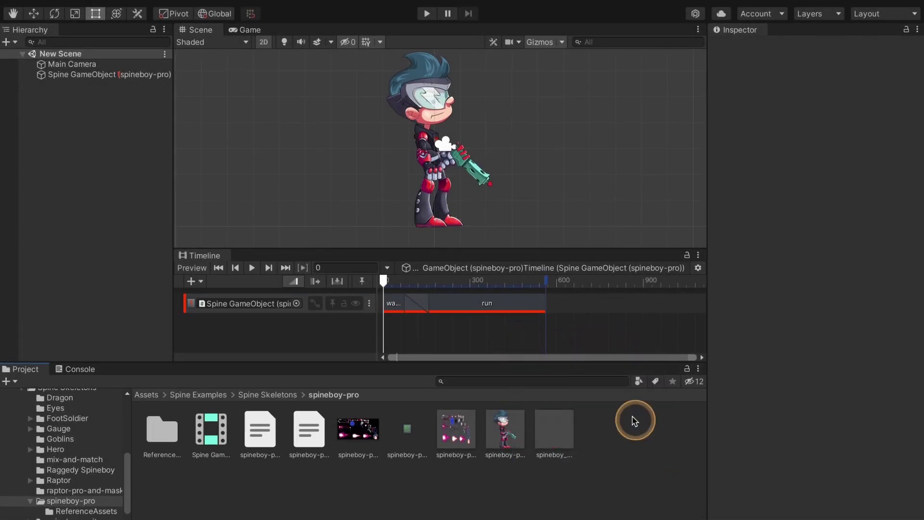
right_click(540, 347)
mouse_move(626, 480)
left_click(684, 479)
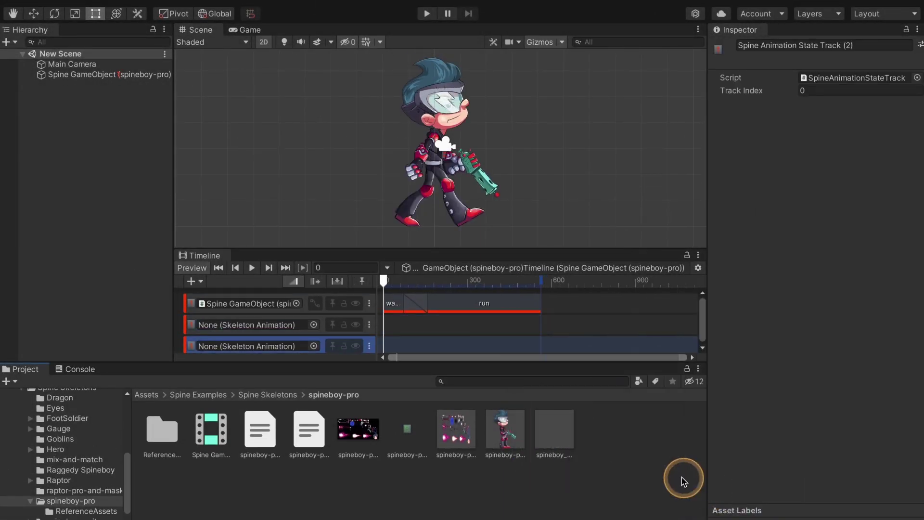
left_click_drag(96, 75, 239, 324)
left_click_drag(99, 79, 246, 346)
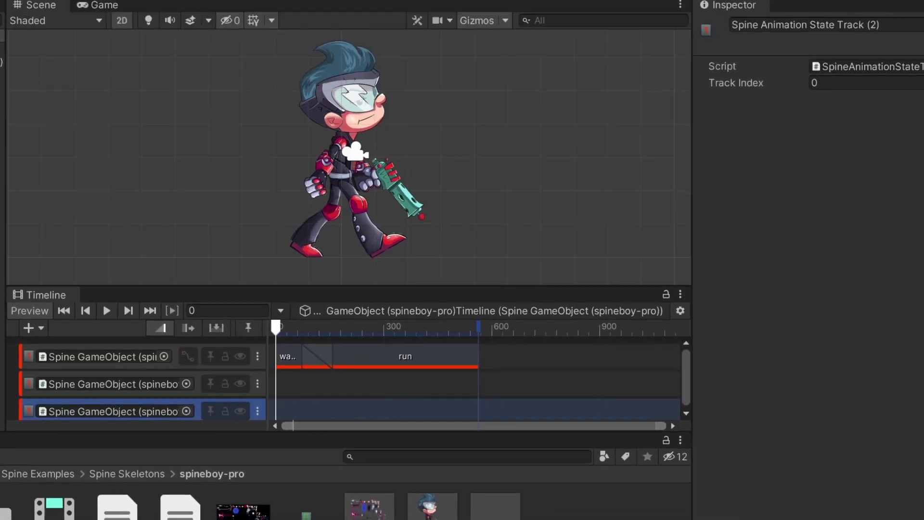
- Set the new tracks' Track Index values to 1 and 2
left_click(395, 370)
left_click(809, 98)
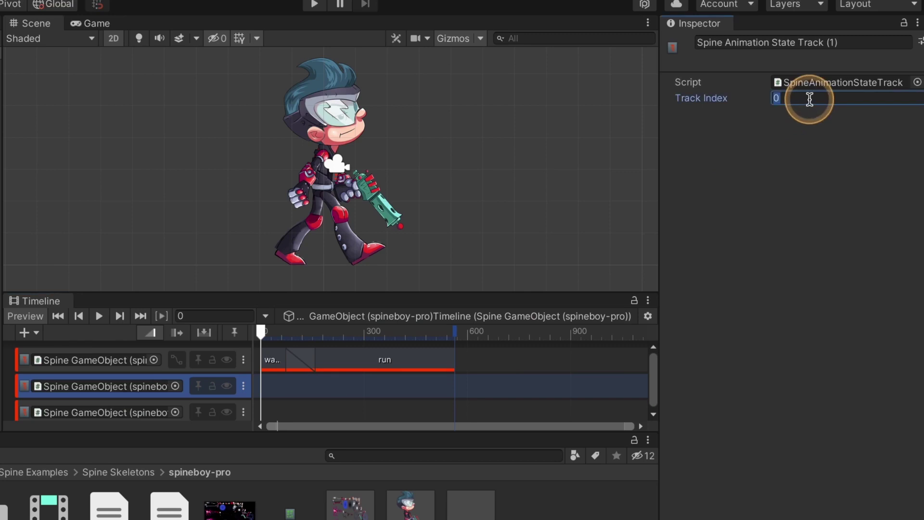
left_click(454, 410)
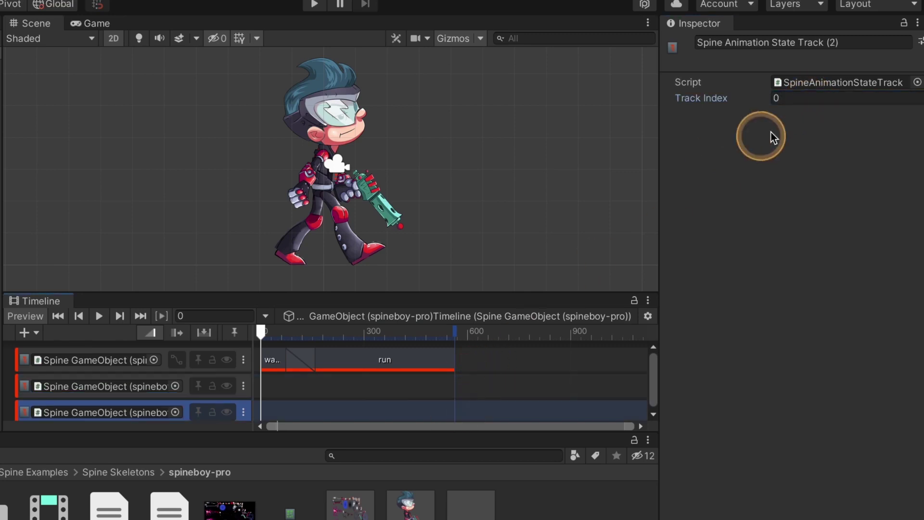
left_click(833, 103)
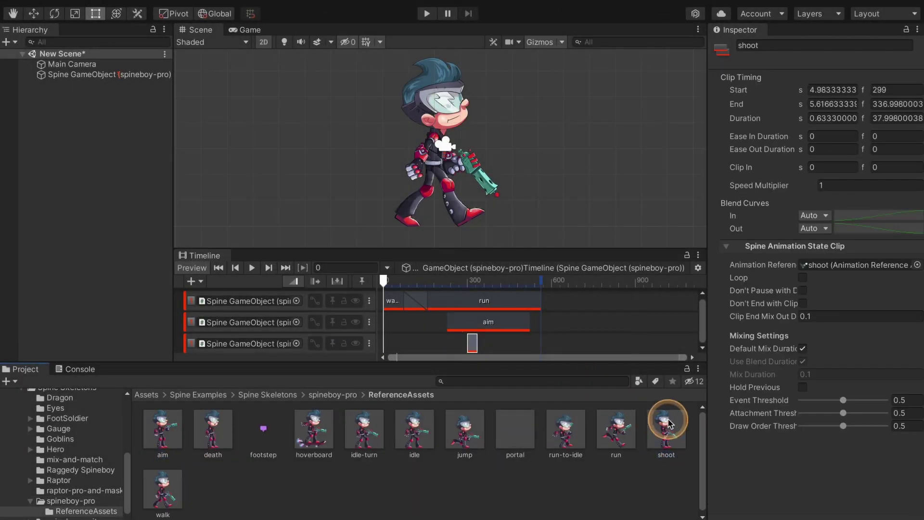
- Place shoot clips on the third track, adjust aim's Mix Duration, and resize walk to 195 frames
left_click_drag(666, 423, 503, 345)
left_click(501, 322)
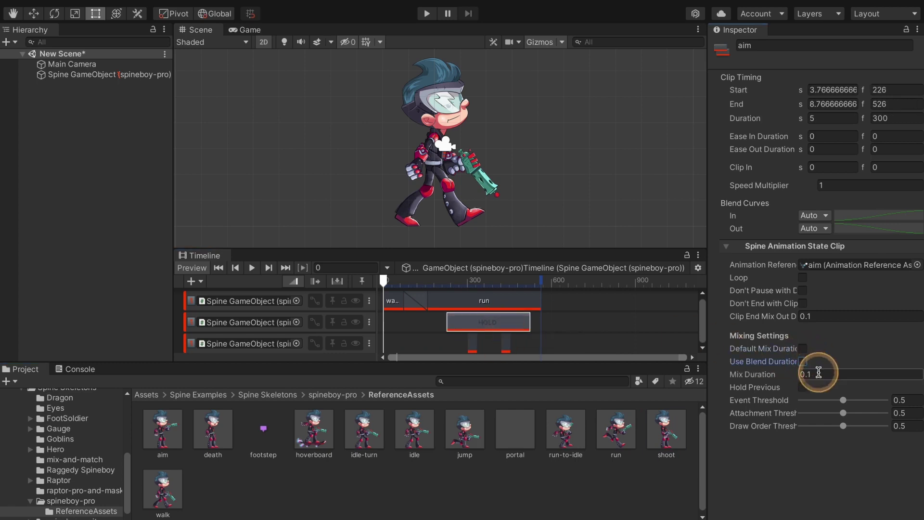
left_click(399, 298)
mouse_move(427, 298)
left_mouse_down()
mouse_move(485, 303)
mouse_move(423, 303)
mouse_move(454, 301)
mouse_move(436, 302)
left_mouse_up()
- Preview spineboy running while aiming in play mode, then select the aim clip
left_click(625, 303)
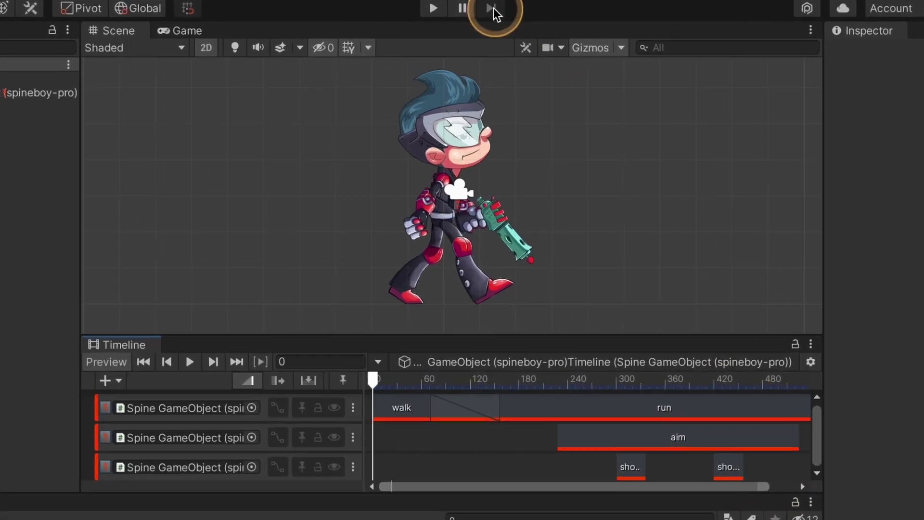
left_click(426, 14)
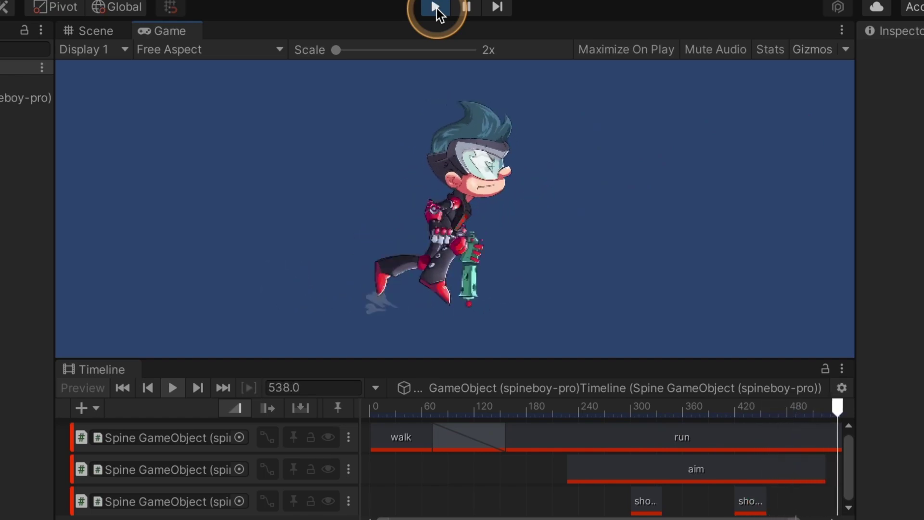
left_click(437, 8)
left_click(591, 460)
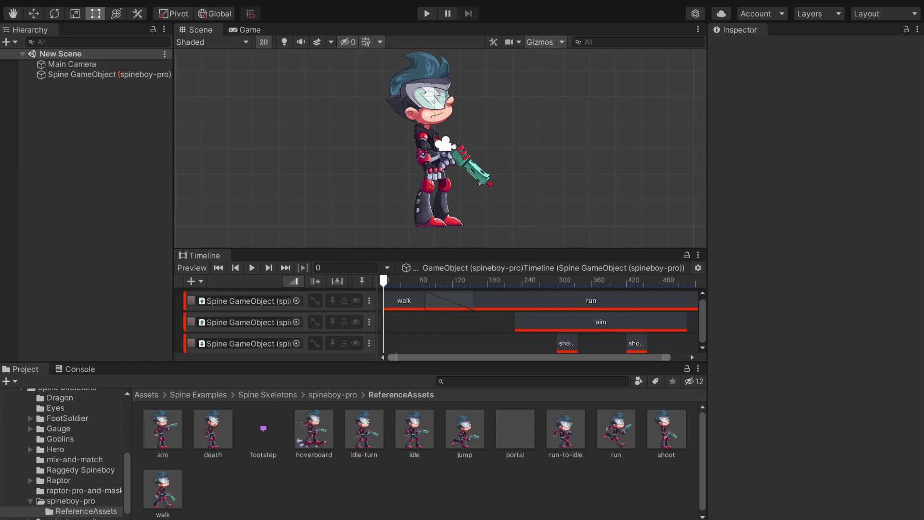
- Add a SkeletonAnimation Playable Handle component to the Spine GameObject by searching 'Playable'
left_click(104, 74)
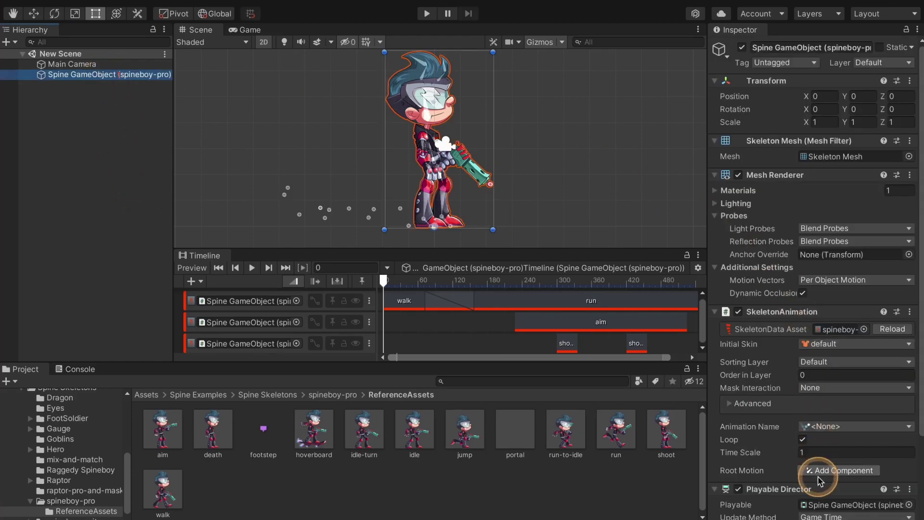
scroll(820, 479, "down", 4)
left_click(825, 518)
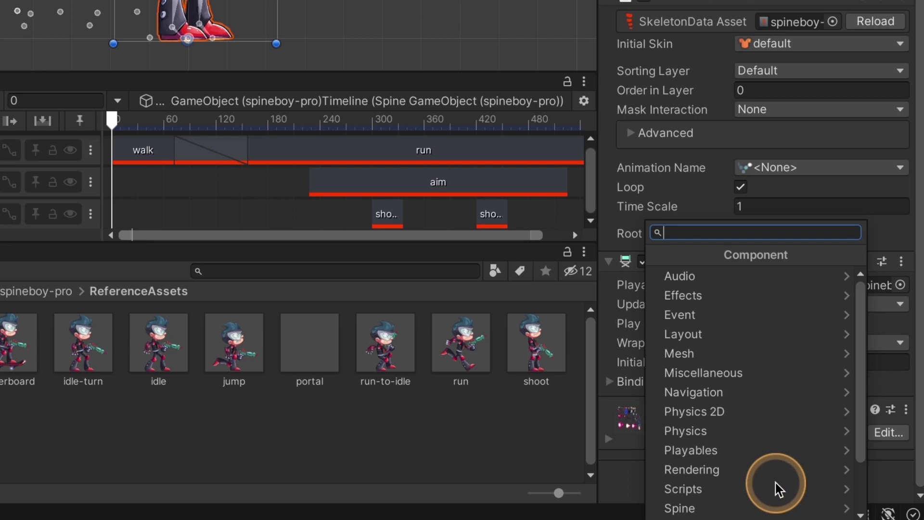
type("Playable")
key("Down")
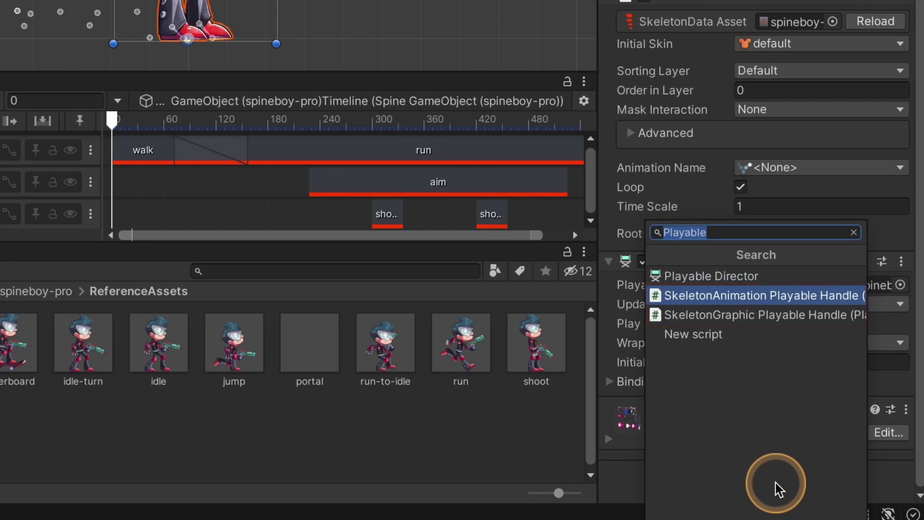
key("Return")
scroll(775, 488, "down", 3)
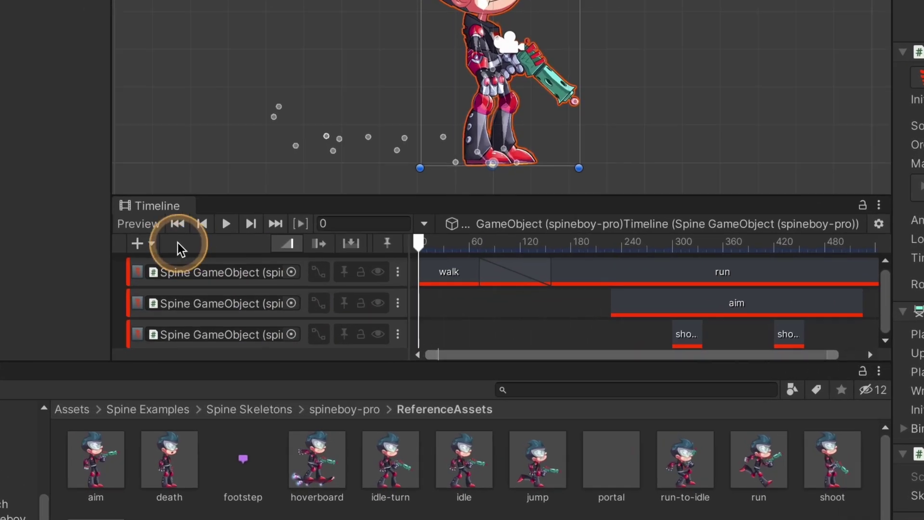
- Add a Spine Skeleton Flip Track and bind it to the Spine GameObject (spineboy-pro)
left_click(191, 281)
mouse_move(295, 437)
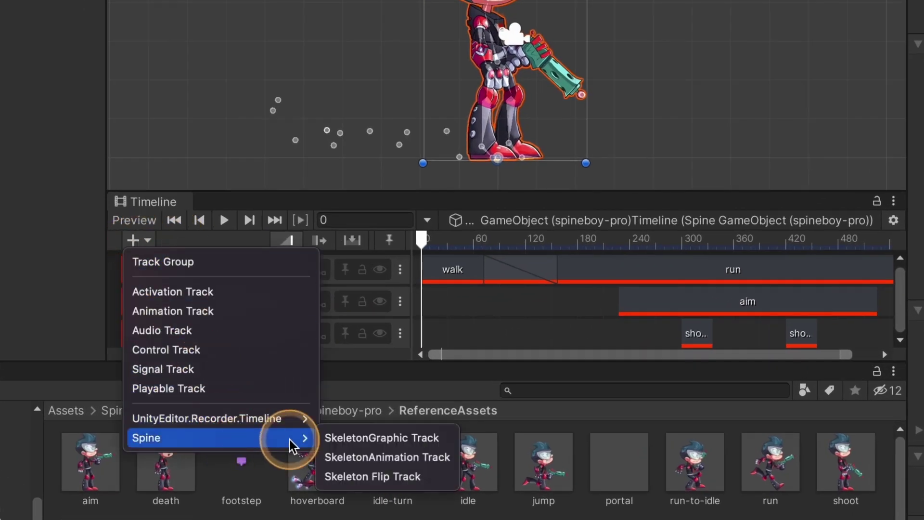
left_click(445, 485)
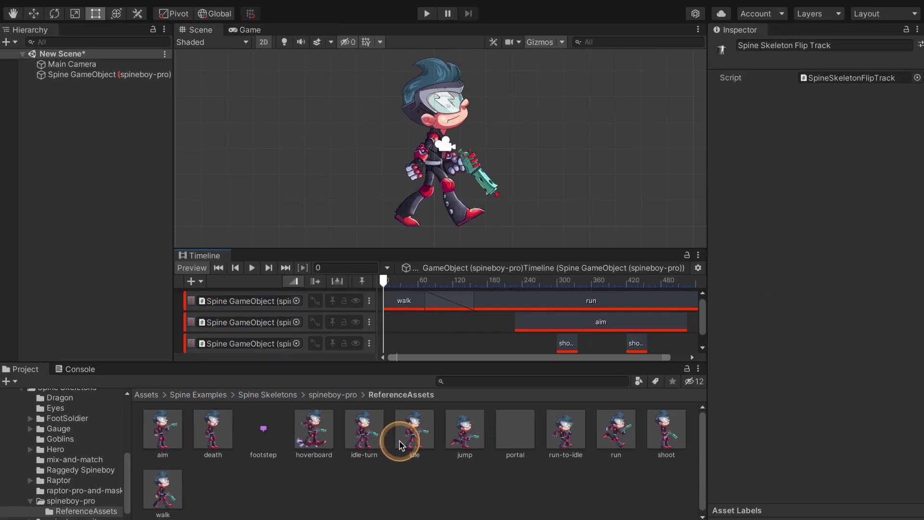
left_click(893, 338)
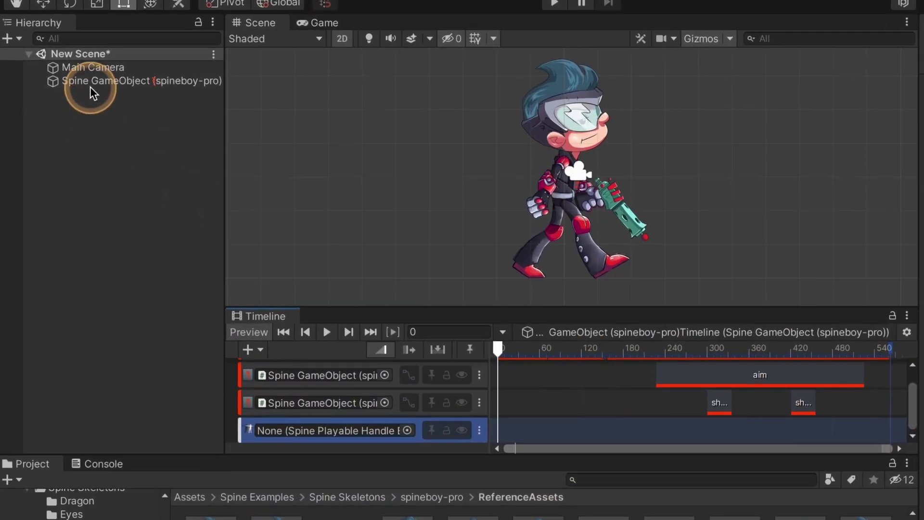
left_click_drag(67, 76, 248, 361)
left_click_drag(324, 452, 347, 438)
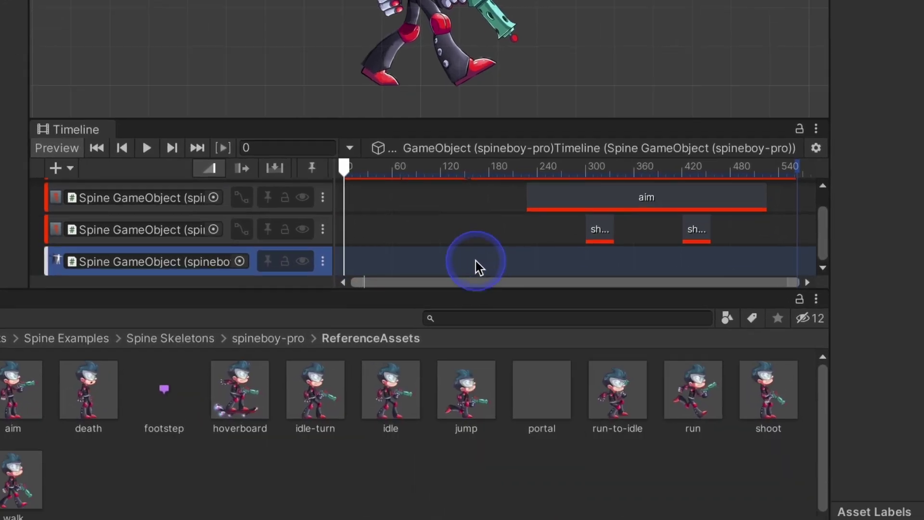
- Add a 136-frame Flip X clip at frames 226–362, then play the timeline to check it
right_click(612, 429)
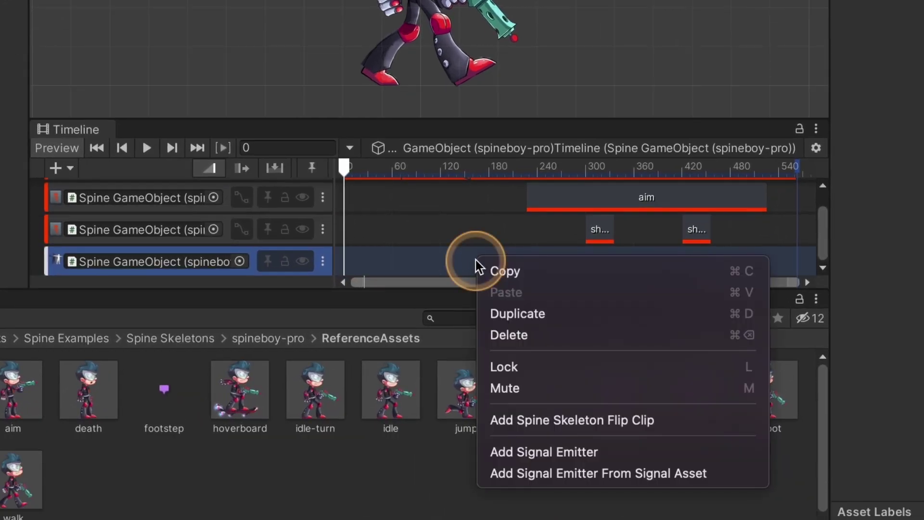
left_click(732, 422)
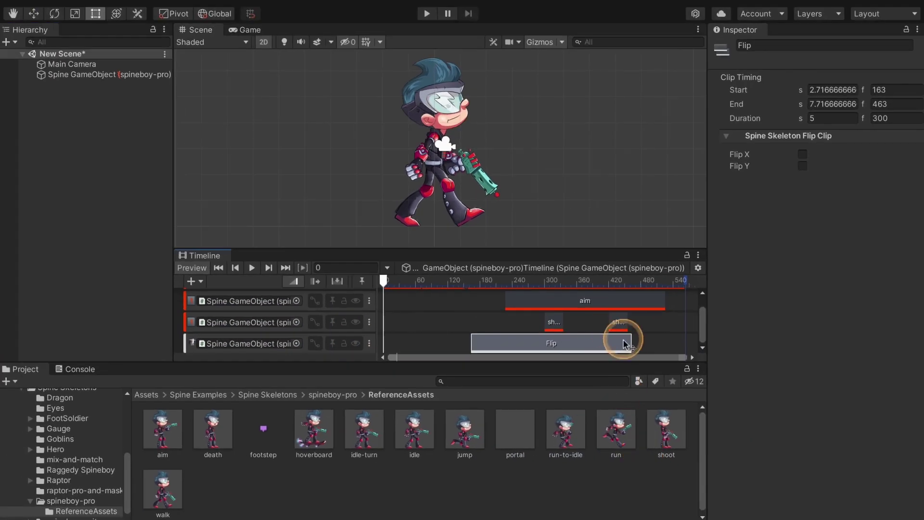
left_click_drag(600, 345, 556, 345)
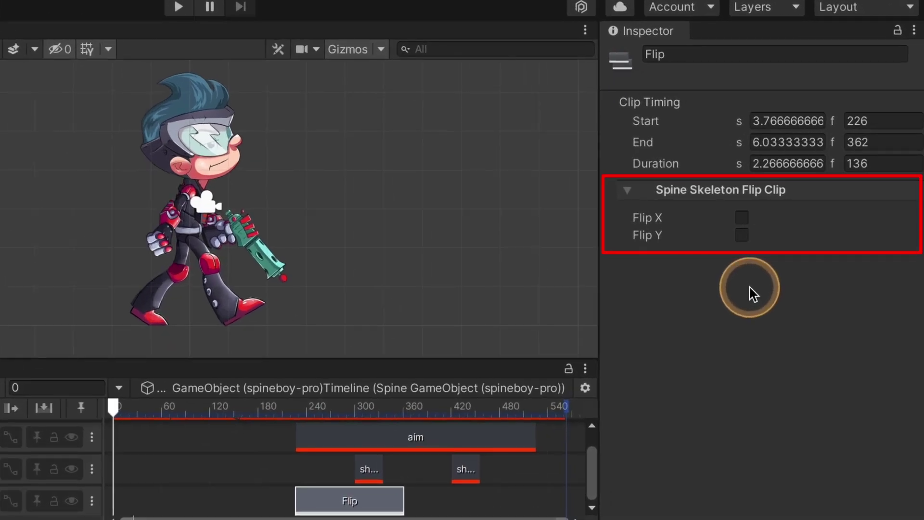
left_click(743, 217)
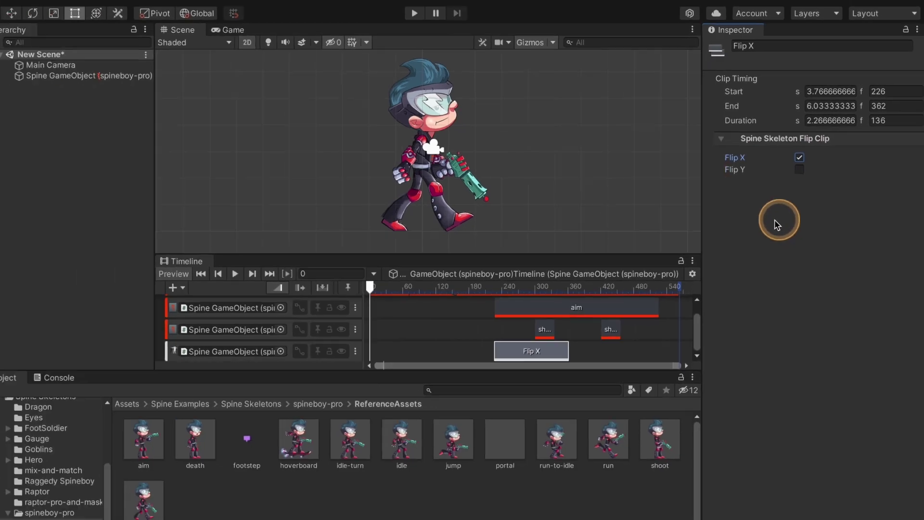
left_click(201, 287)
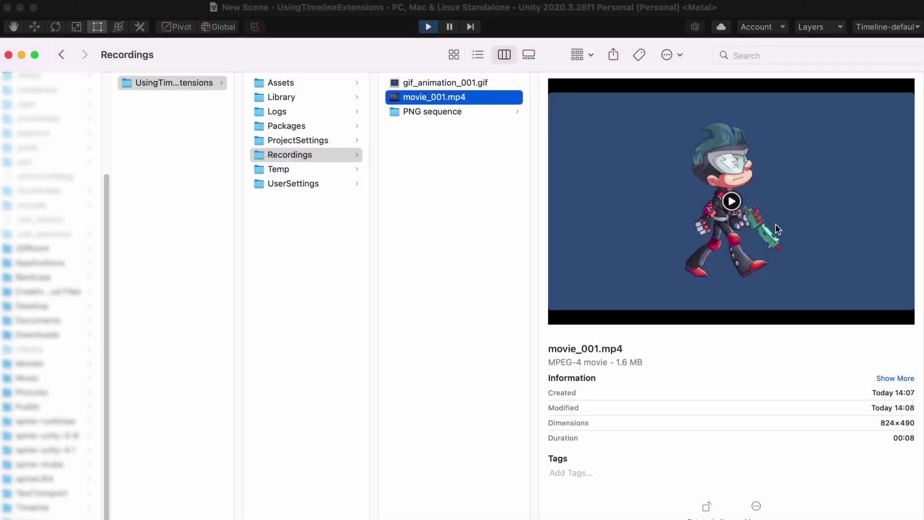
- Preview movie_001.mp4, browse the PNG sequence frames and gif_animation_001.gif, then return to Unity
left_click(731, 201)
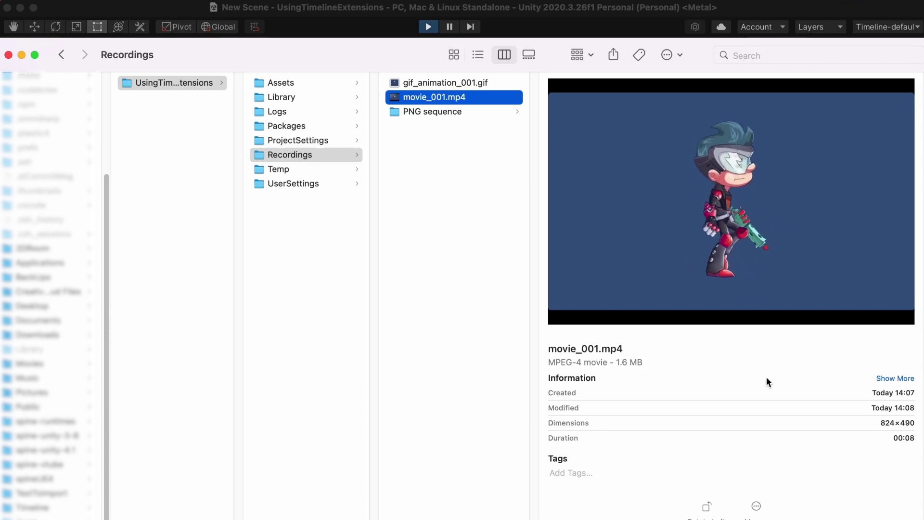
key("Down")
key("Right")
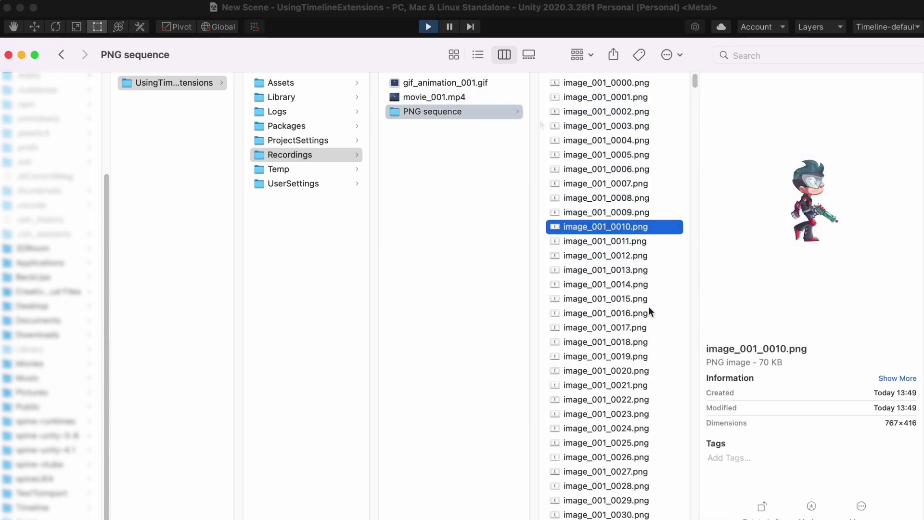
key("Down")
key("Down")
key("Down")
key("Down")
key("Left")
key("Up")
key("Up")
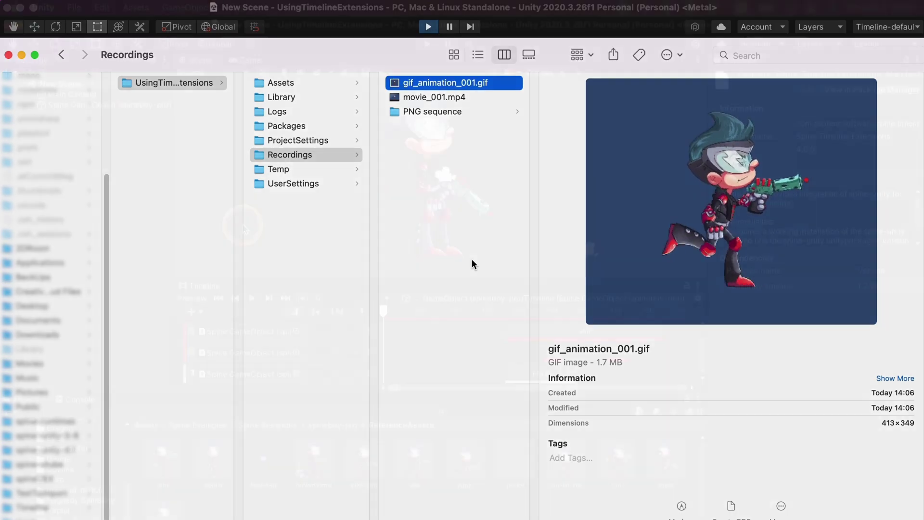
left_click(243, 225)
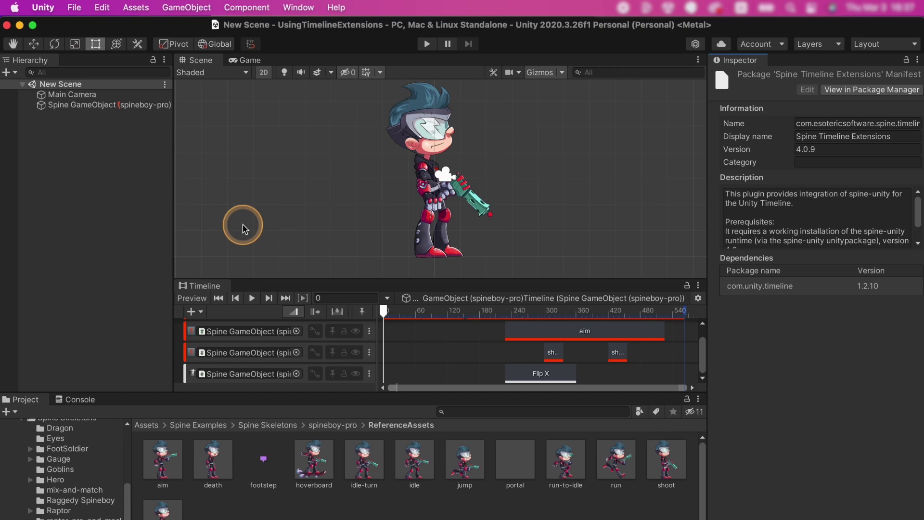
- List the Unity Registry packages in the Package Manager
left_click(298, 8)
left_click(372, 172)
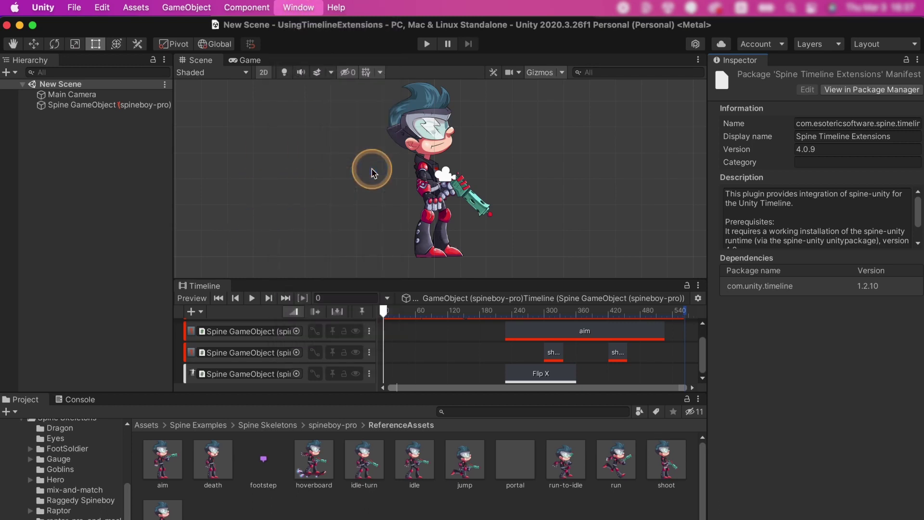
left_click(265, 106)
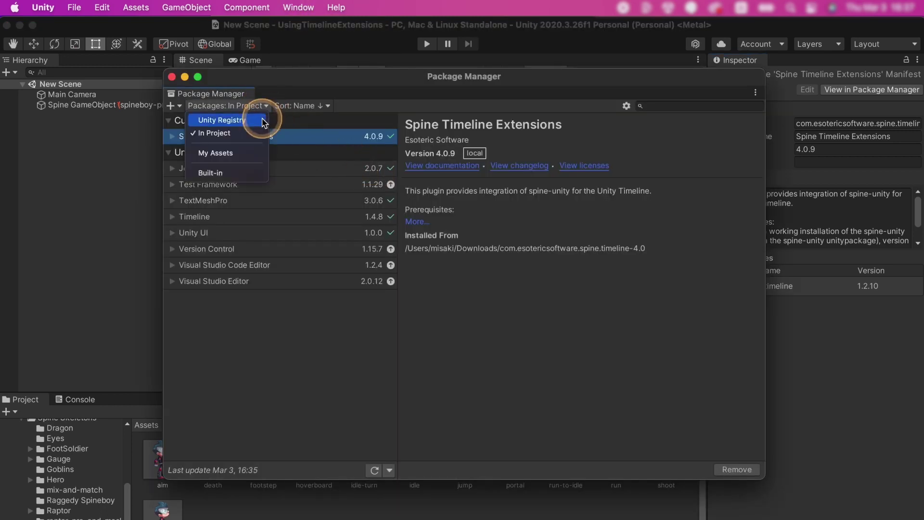
left_click(264, 120)
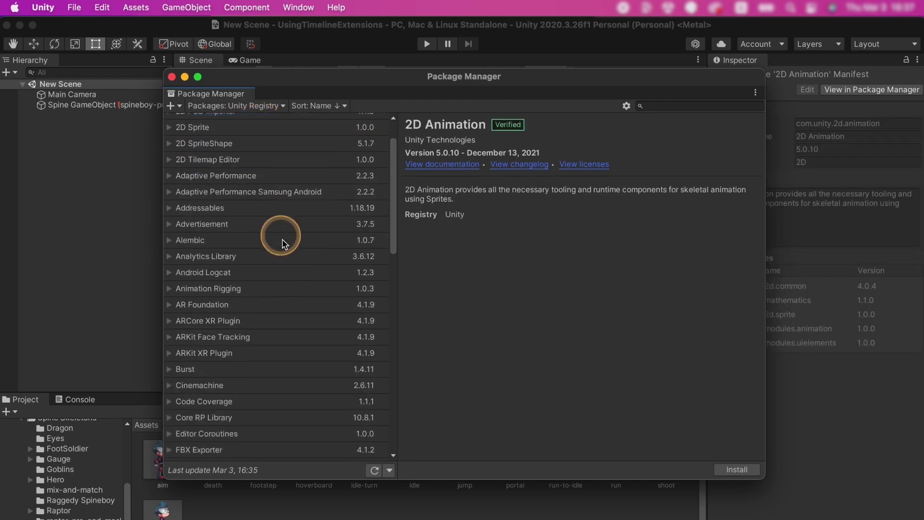
scroll(282, 237, "down", 10)
- Install the Unity Recorder 2.5.7 package
left_click(290, 307)
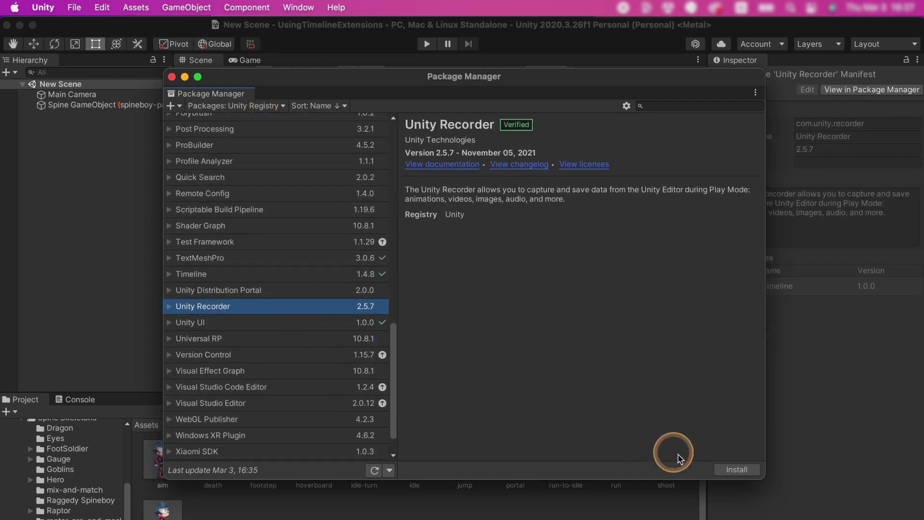
left_click(737, 470)
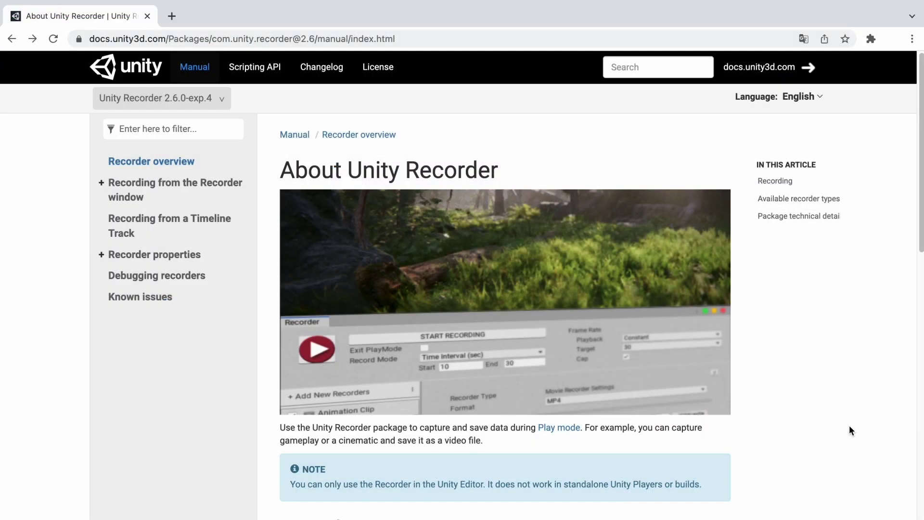
scroll(849, 425, "down", 10)
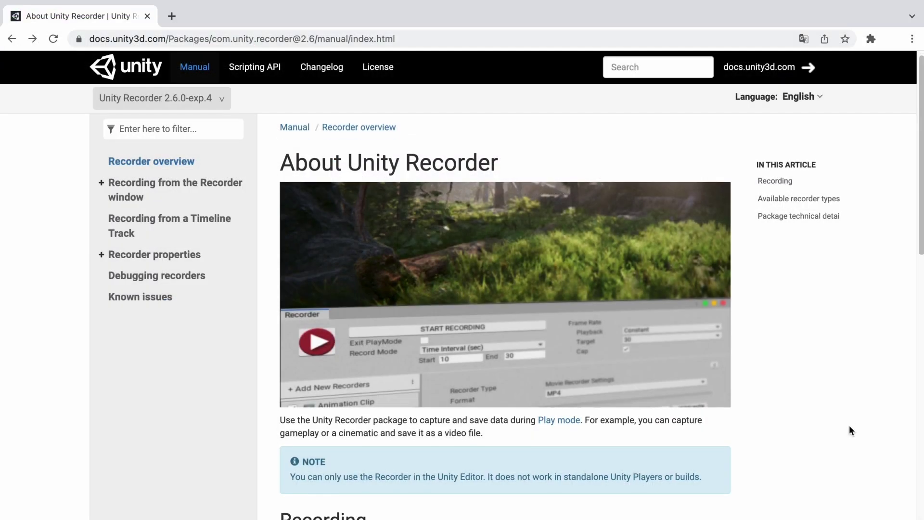
scroll(848, 426, "down", 5)
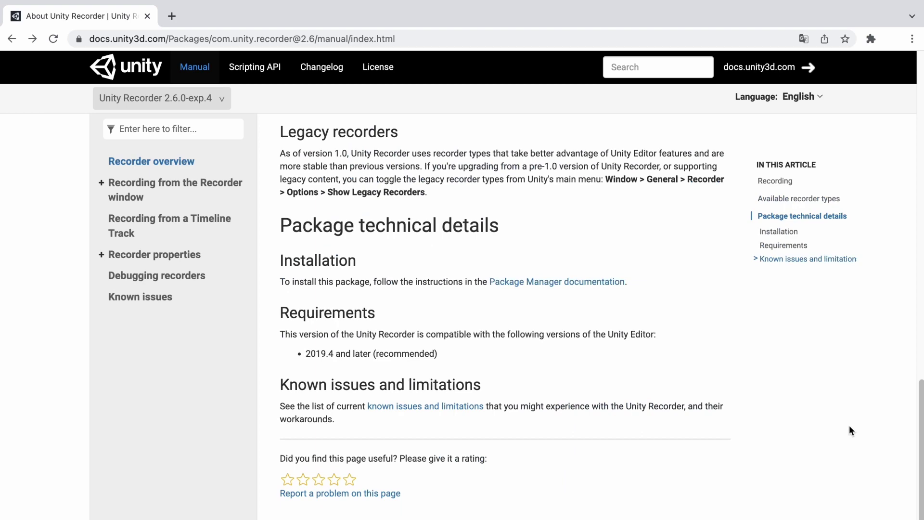
left_click(699, 343)
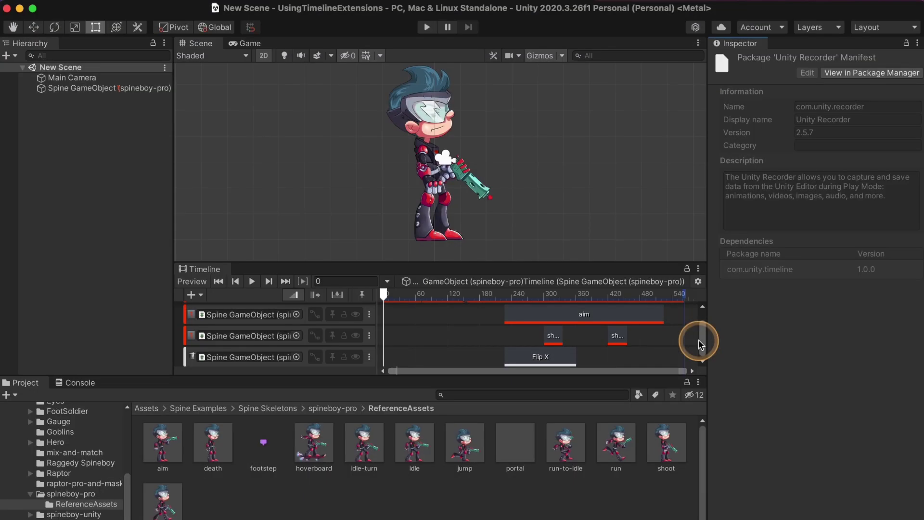
left_click(601, 283)
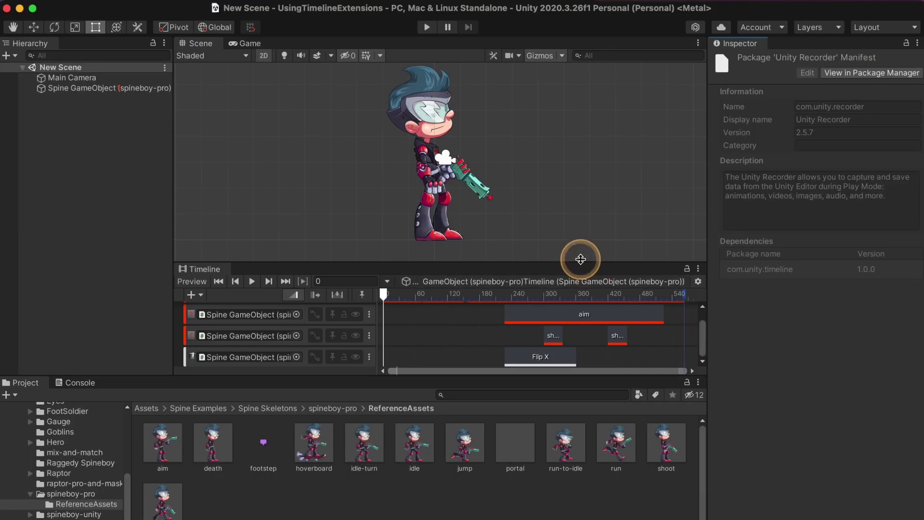
- Enlarge the timeline and add a Recorder Track from UnityEditor.Recorder.Timeline
left_click_drag(579, 244, 580, 208)
left_click(561, 304)
left_click(492, 359)
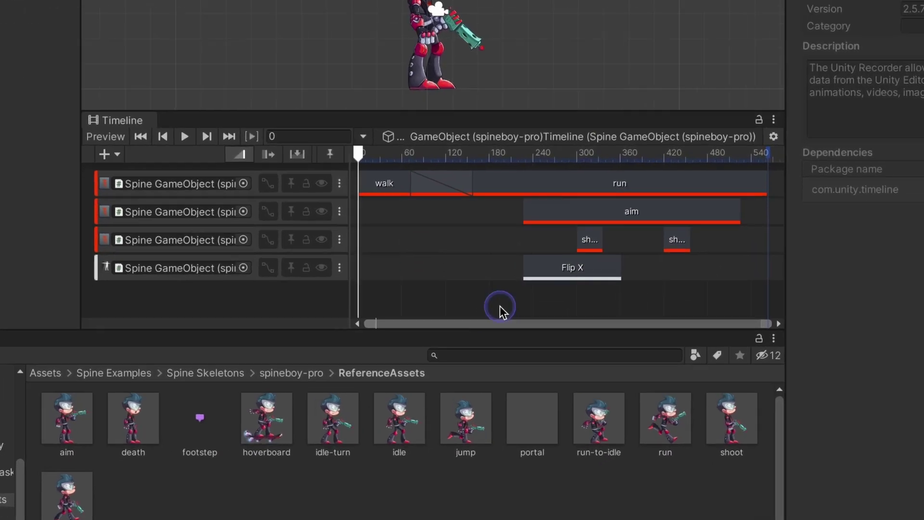
right_click(492, 358)
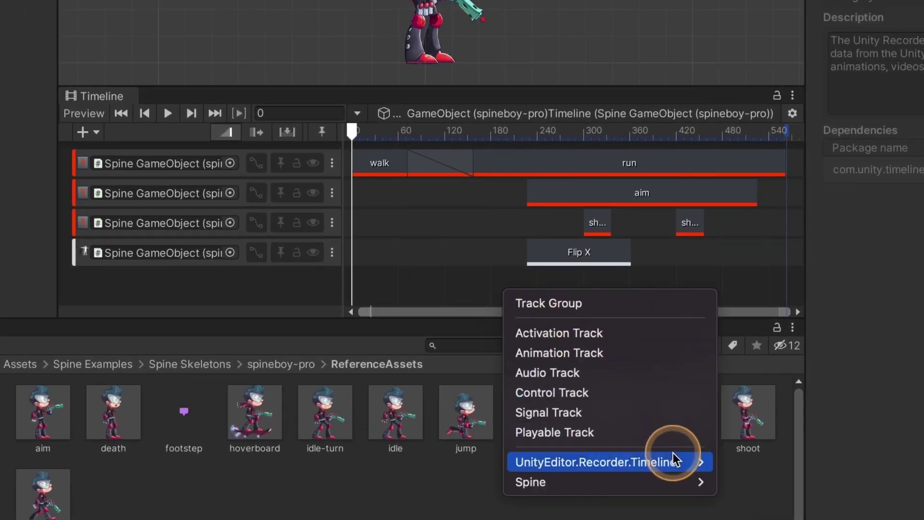
mouse_move(703, 459)
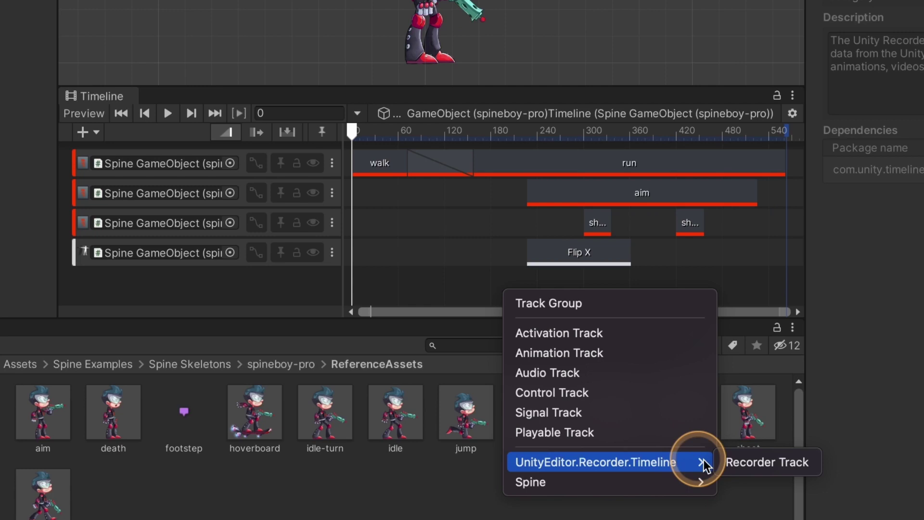
left_click(815, 467)
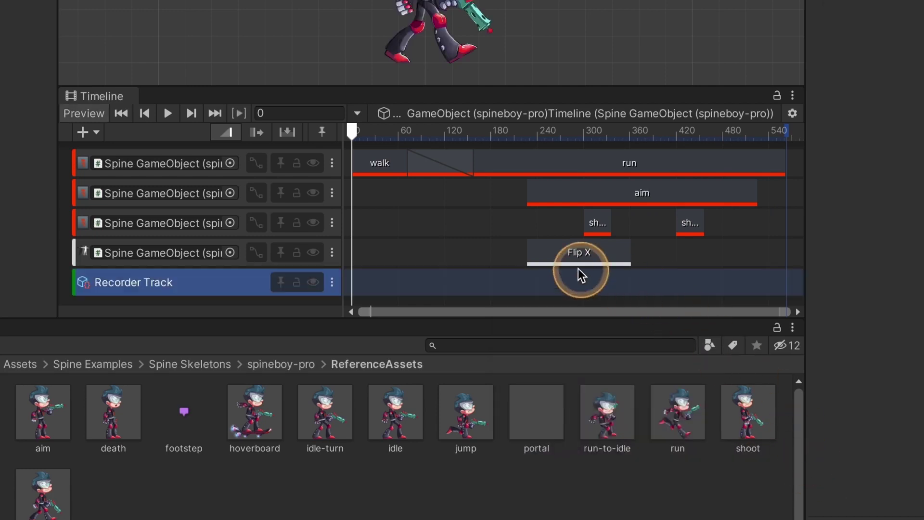
- Add a recorder clip from recorder settings spanning frames 0 to 563
right_click(533, 286)
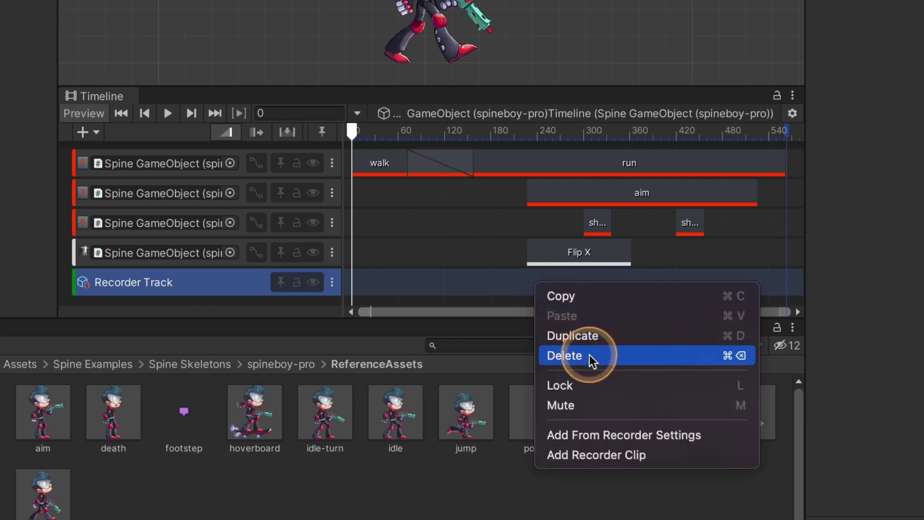
left_click(675, 453)
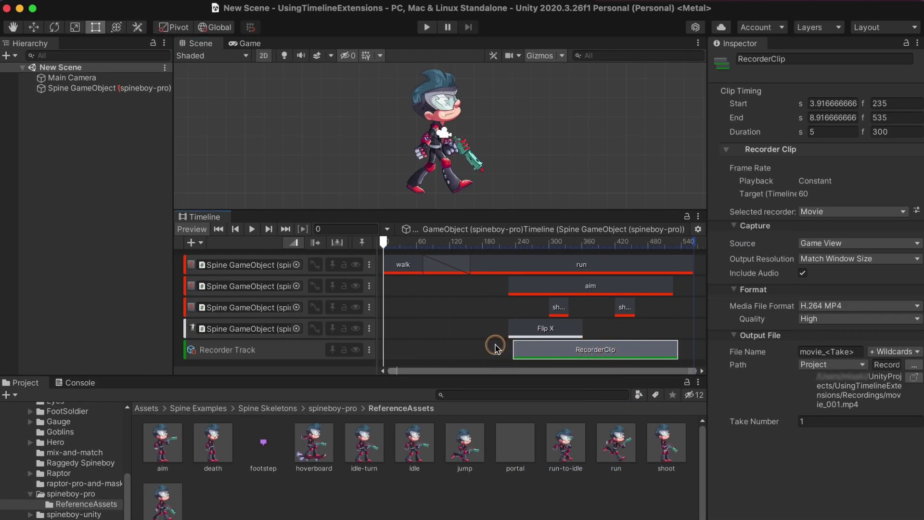
left_click_drag(496, 346, 429, 340)
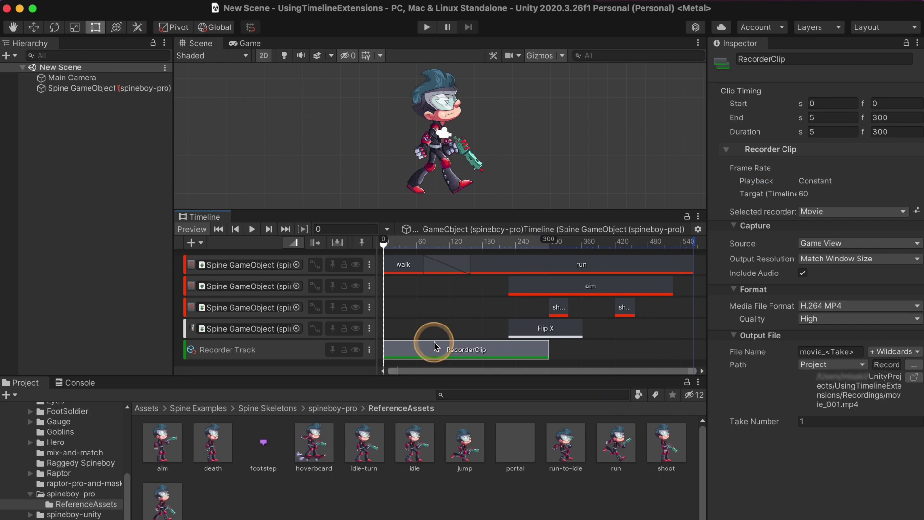
left_click_drag(546, 344, 694, 361)
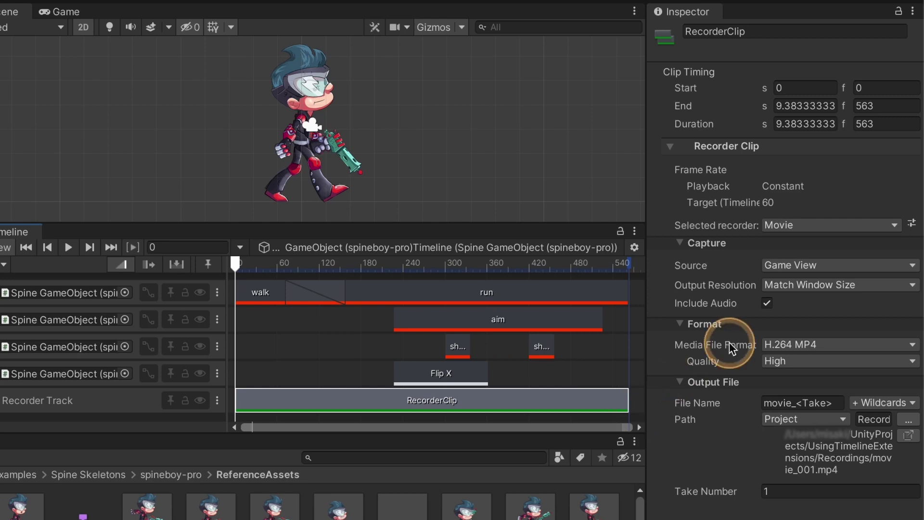
left_click(895, 227)
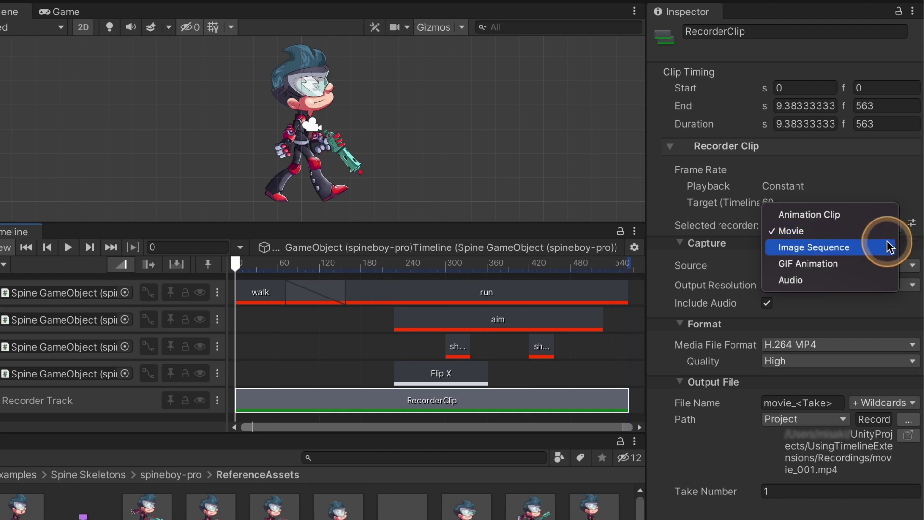
left_click(886, 267)
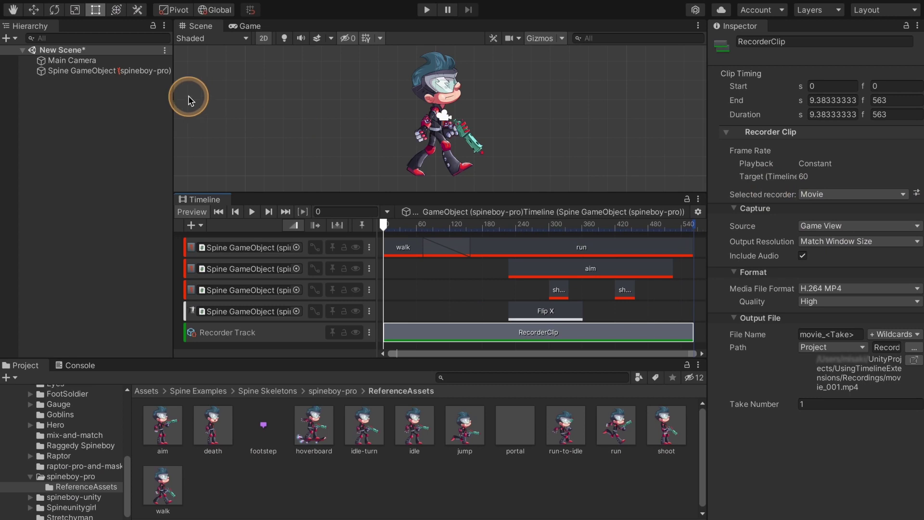
- Set the Main Camera background colour's alpha to 0, then reselect the Spine GameObject
left_click(95, 62)
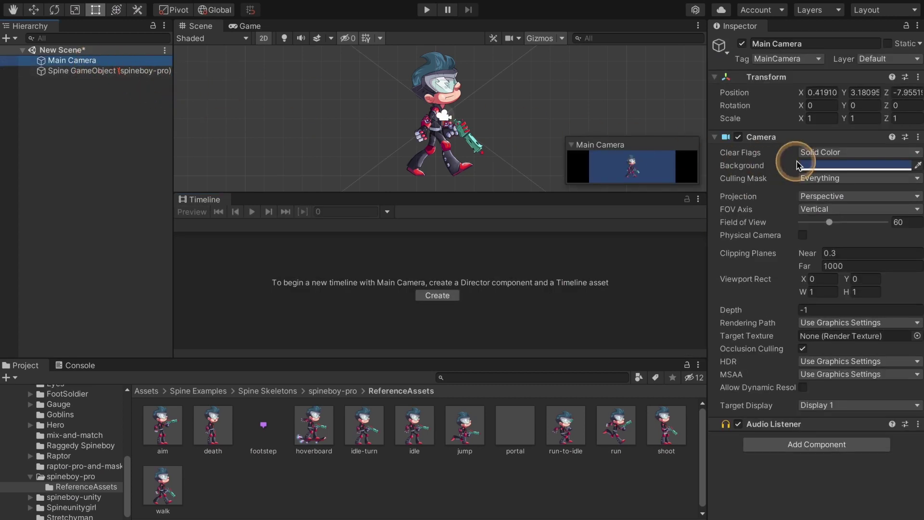
left_click(853, 168)
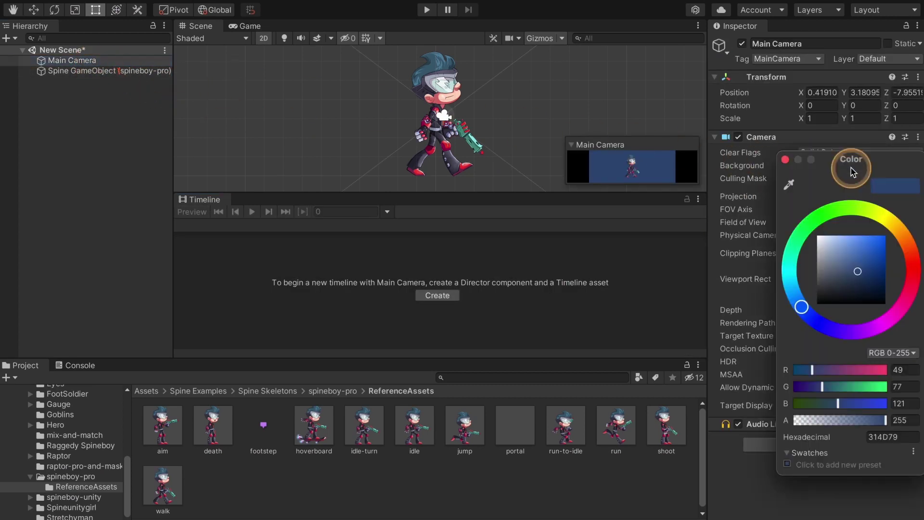
left_click_drag(878, 425, 804, 423)
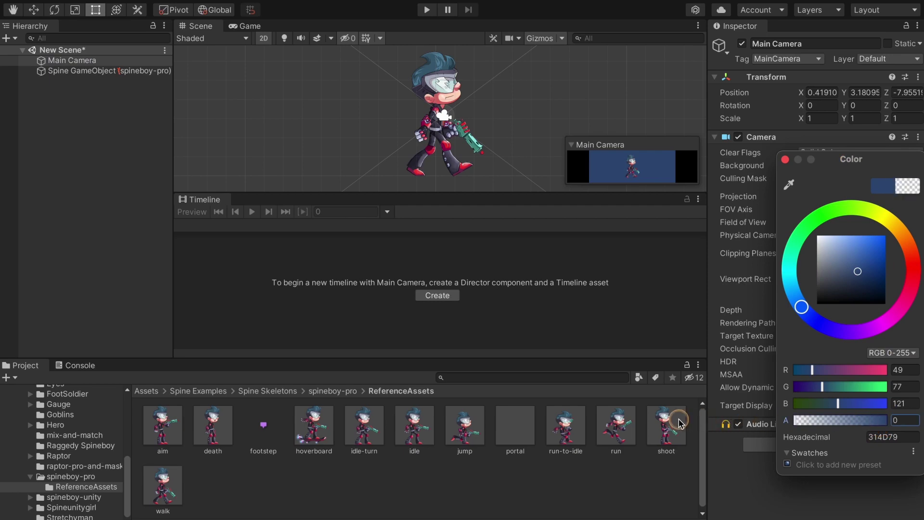
left_click(786, 159)
left_click(160, 72)
- Set the RecorderClip to VP9 WebM from the Targeted Camera (MainCamera) with Include Alpha on
left_click(560, 281)
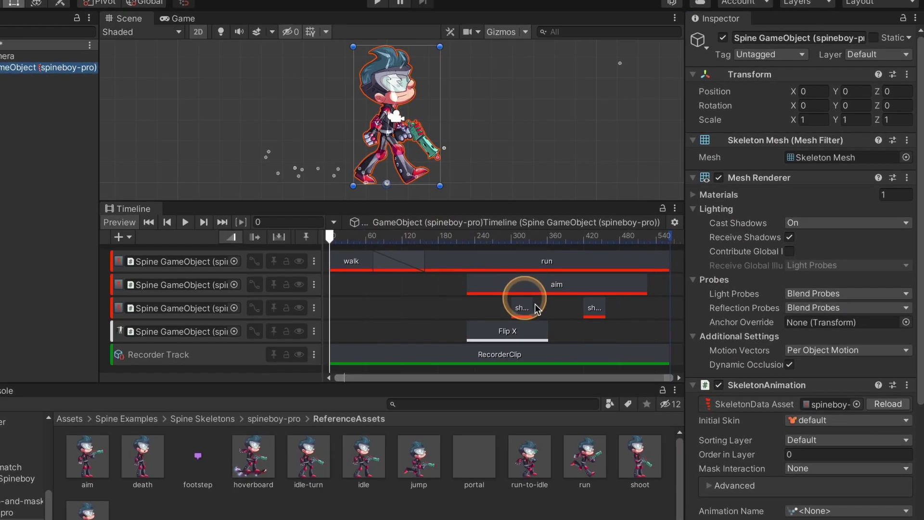
left_click(616, 355)
left_click(885, 308)
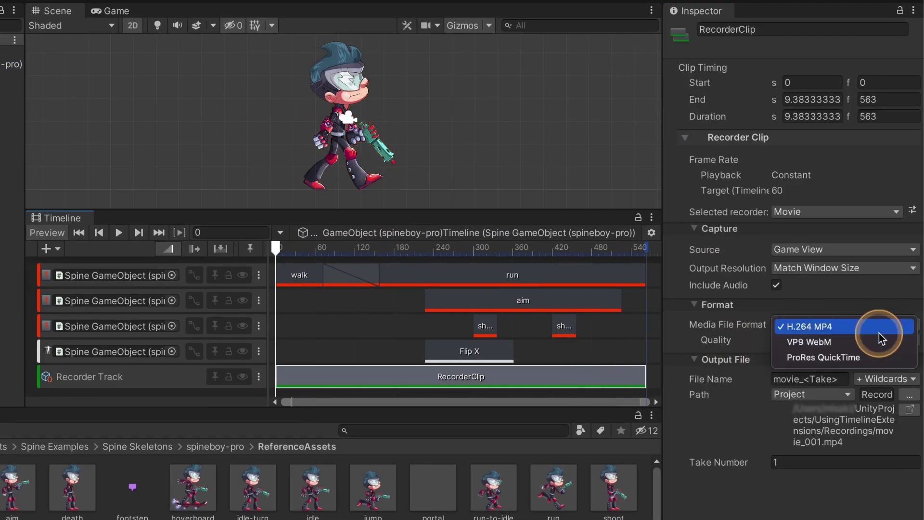
left_click(877, 337)
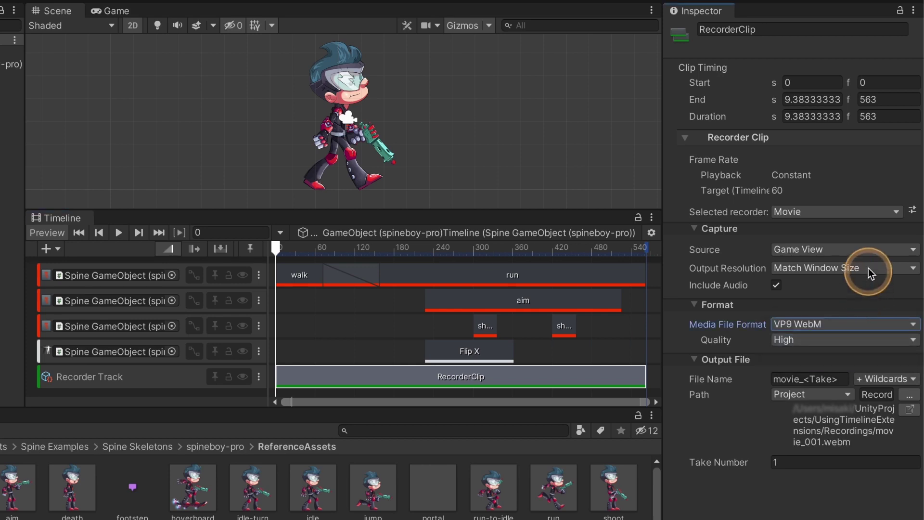
left_click(868, 248)
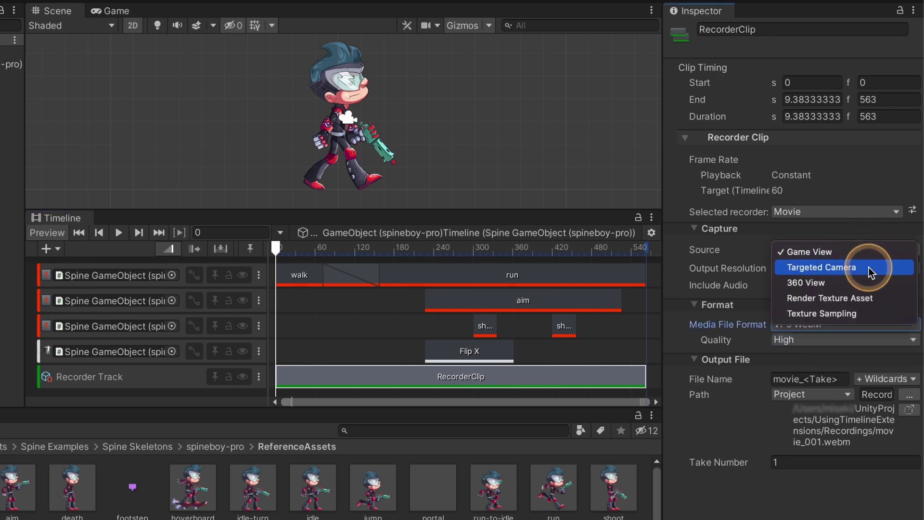
left_click(869, 268)
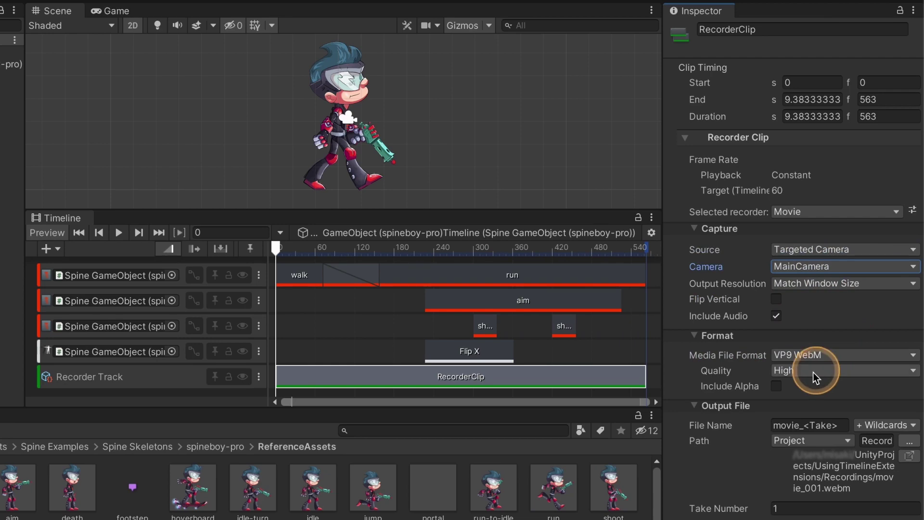
left_click(776, 386)
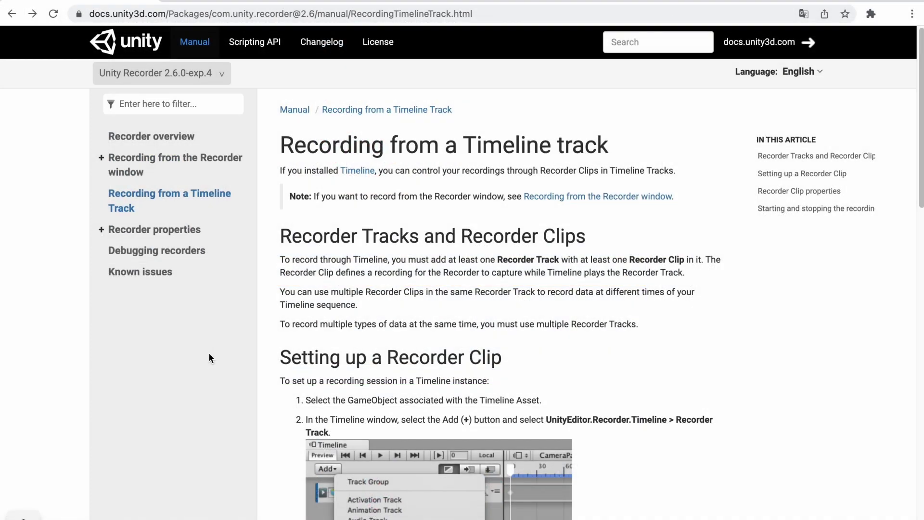
scroll(209, 353, "down", 7)
scroll(210, 356, "down", 10)
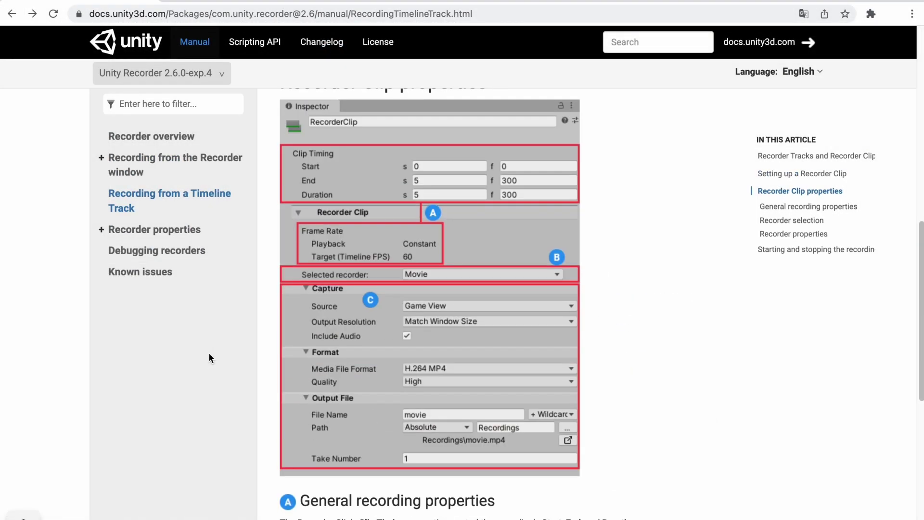
scroll(209, 357, "down", 3)
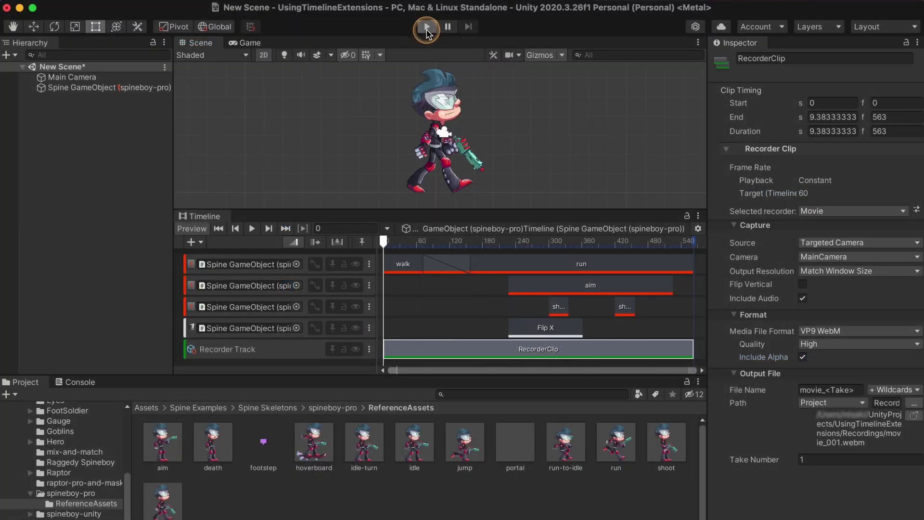
- Run Play mode once to record the timeline, advancing the Take Number to 2
left_click(426, 26)
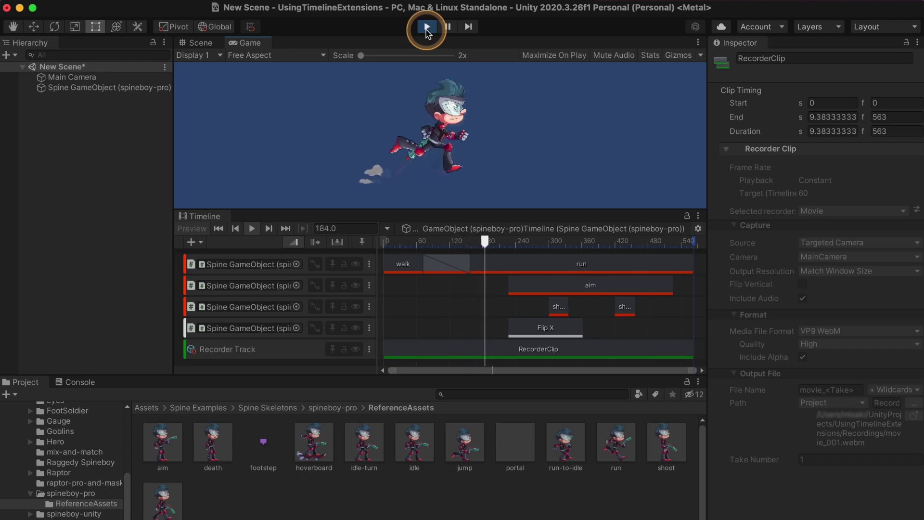
left_click(426, 29)
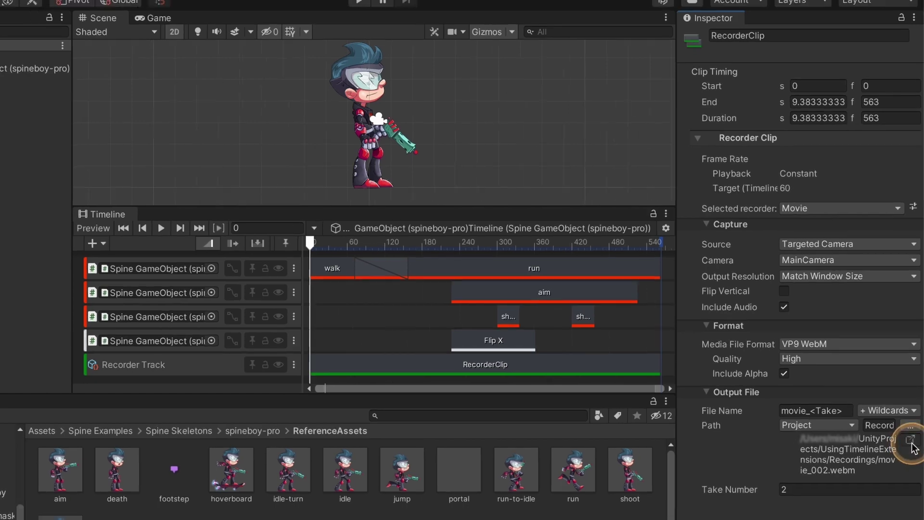
- Open the Recordings folder in Finder and play movie_001.webm
left_click(909, 447)
double_click(774, 183)
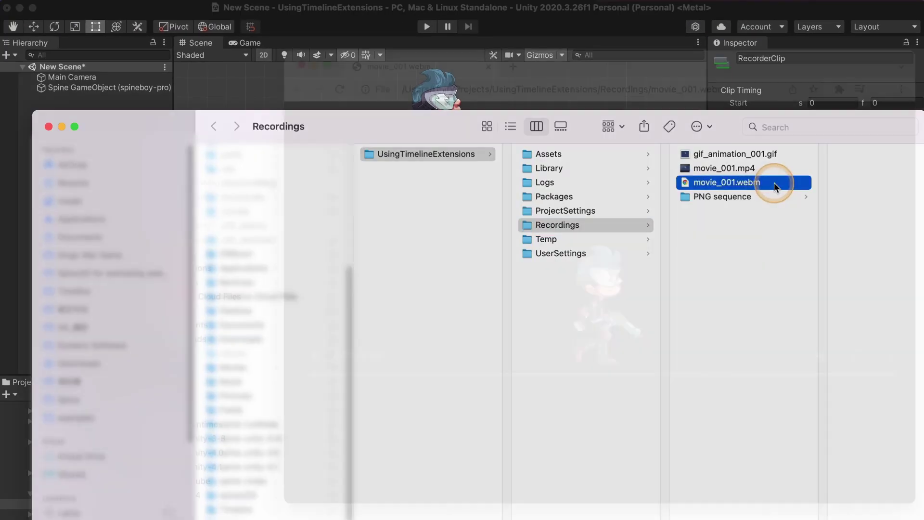